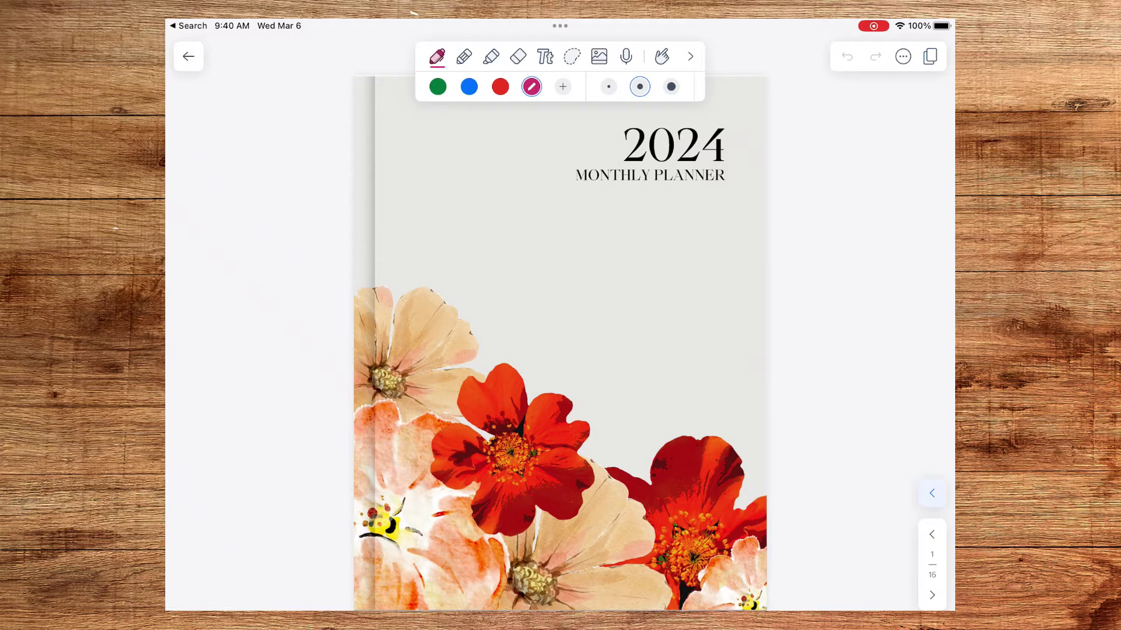
Try the pencil, highlighter, eraser and text tools, then browse the sticker collection and saved stickers.
left_click(464, 56)
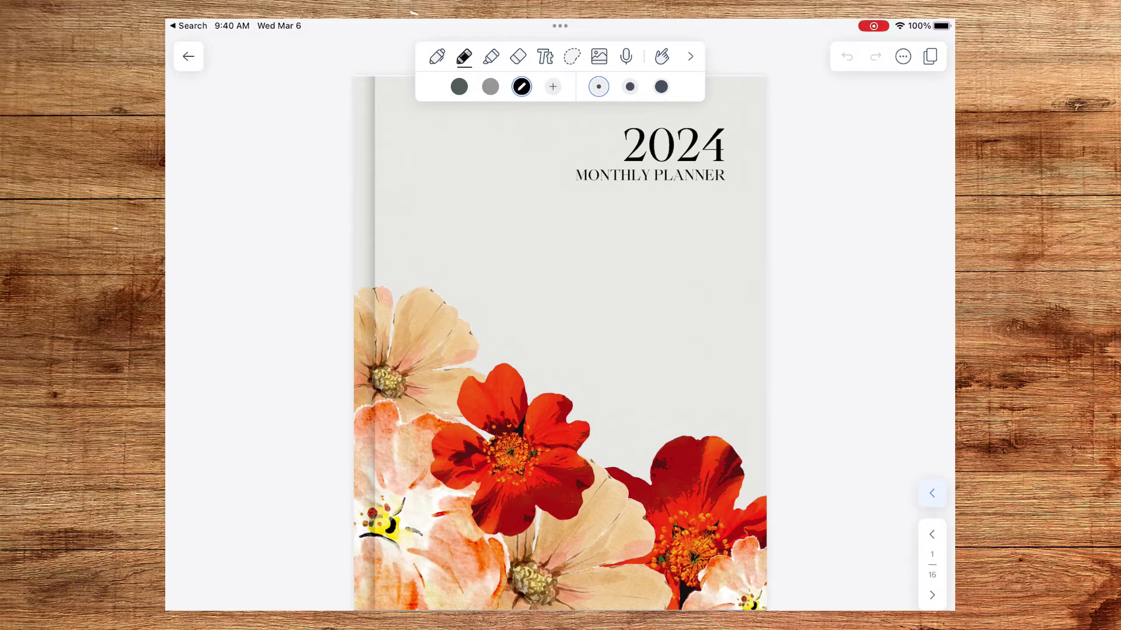
left_click(491, 56)
left_click(518, 56)
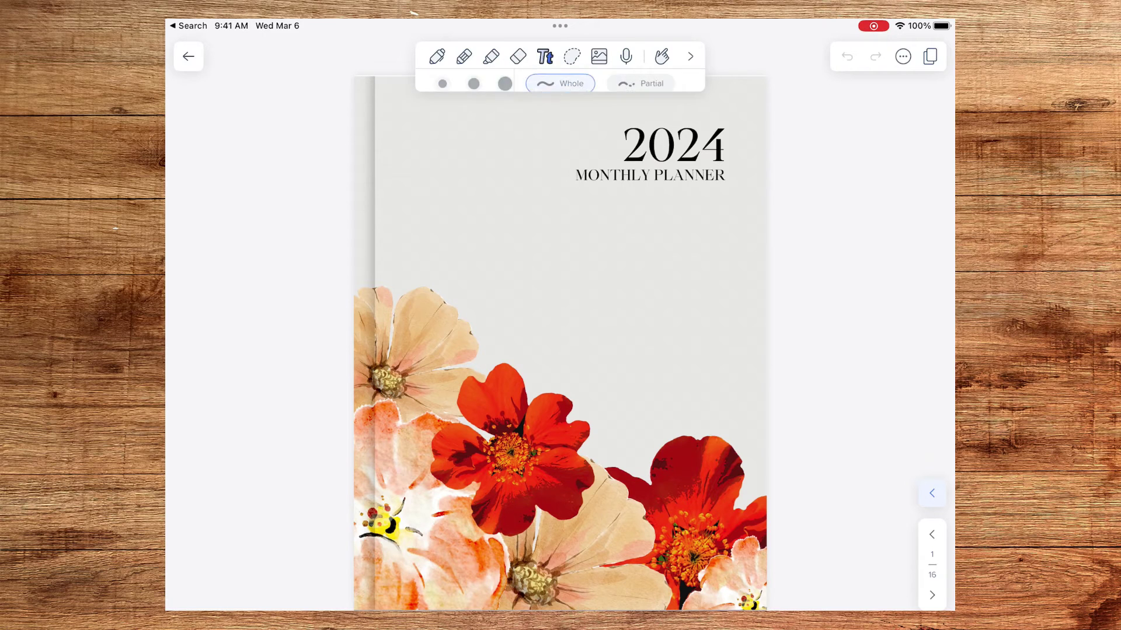
left_click(572, 56)
left_click(598, 56)
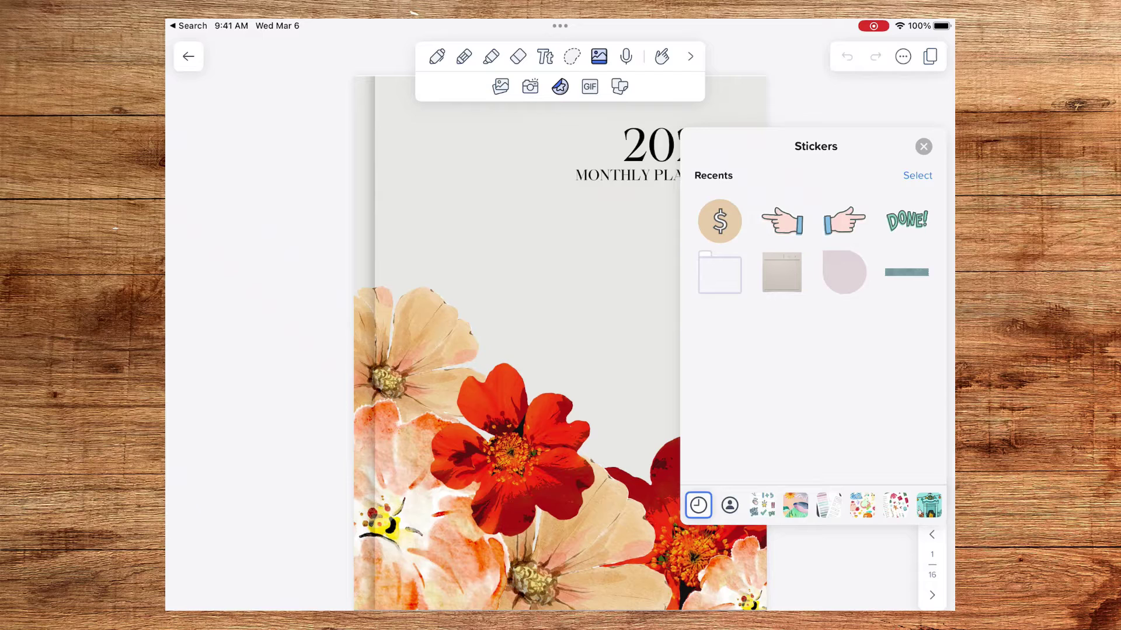
left_click(729, 505)
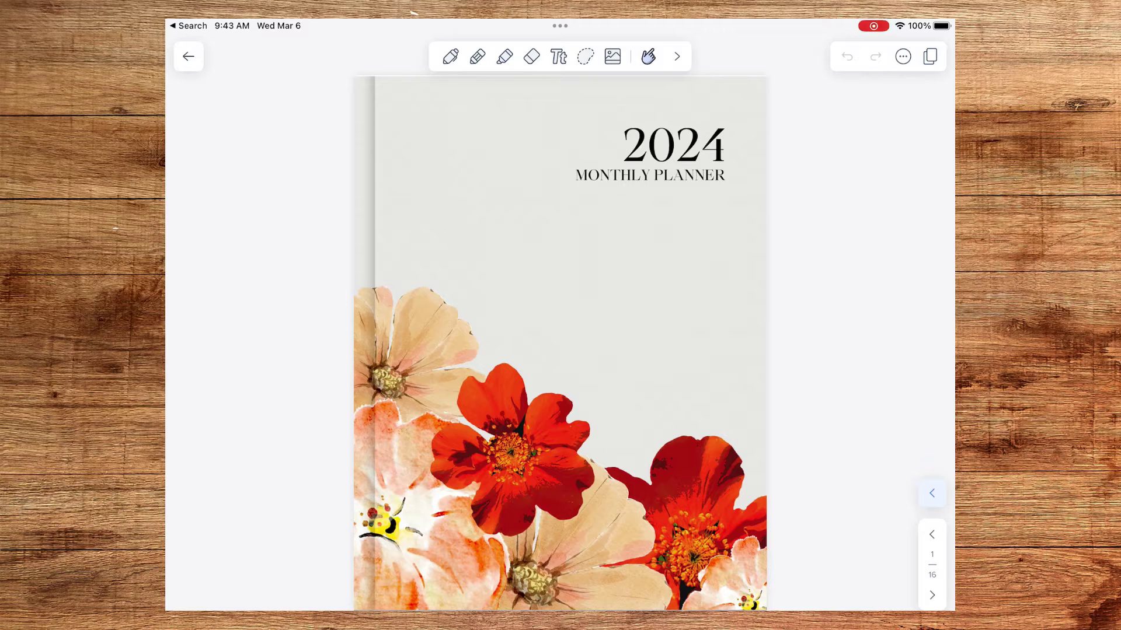
left_click(903, 56)
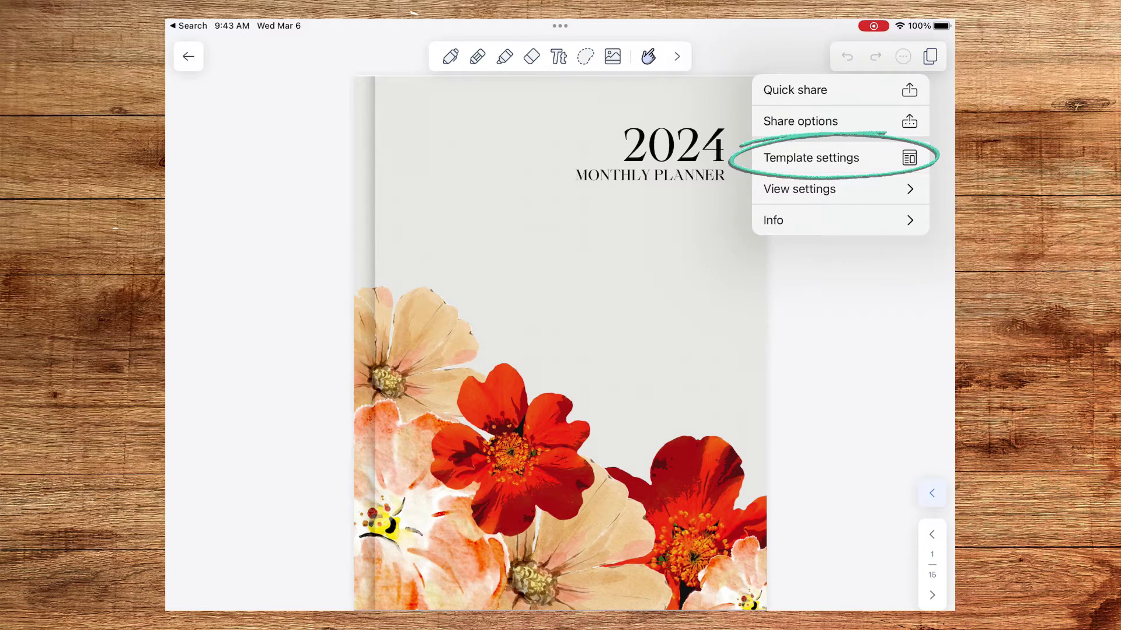
left_click(811, 158)
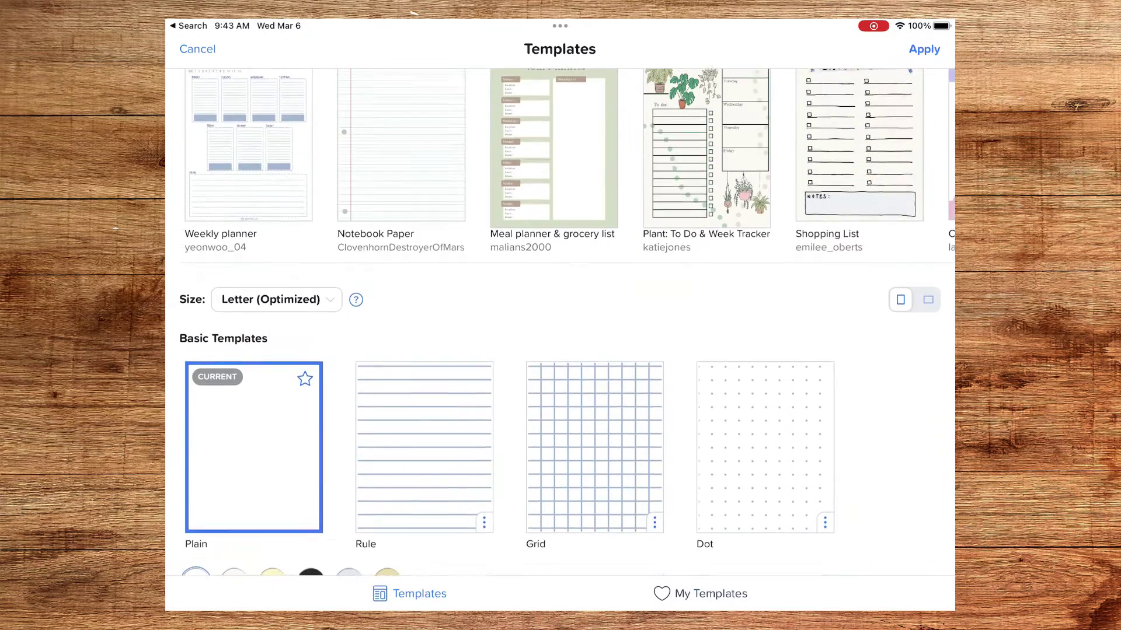
scroll(560, 351, "down", 10)
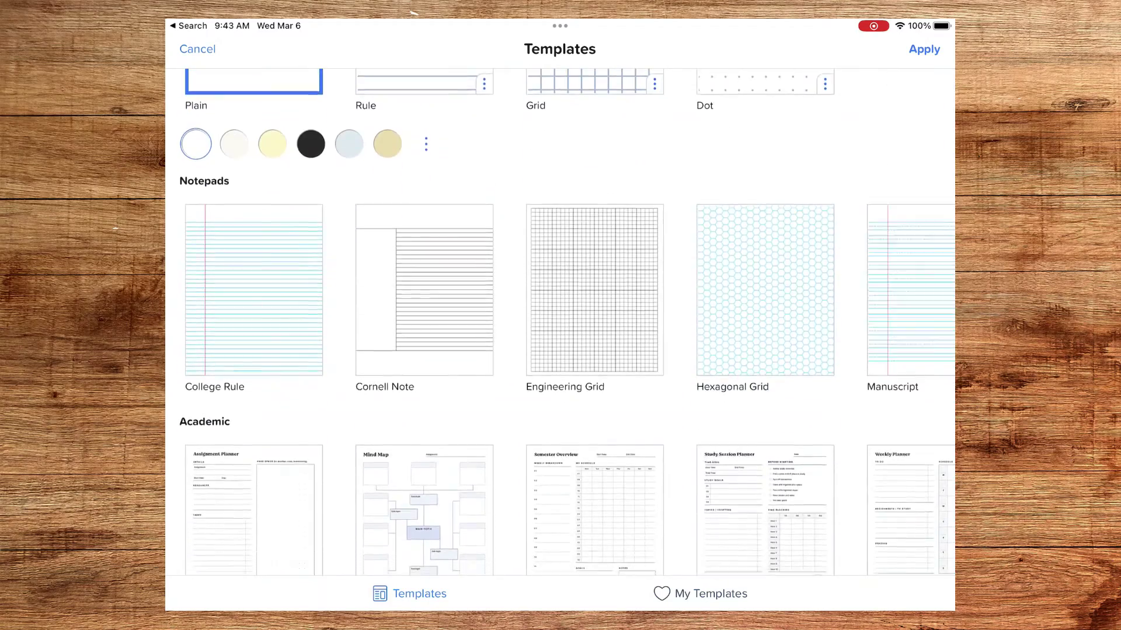
scroll(816, 487, "down", 5)
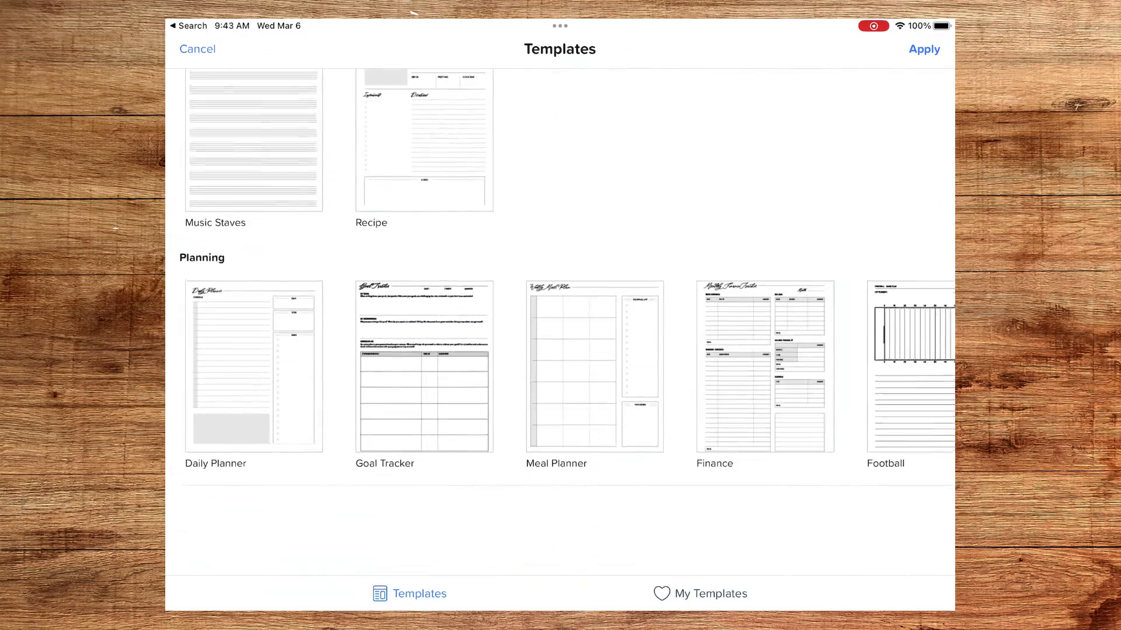
scroll(561, 322, "up", 15)
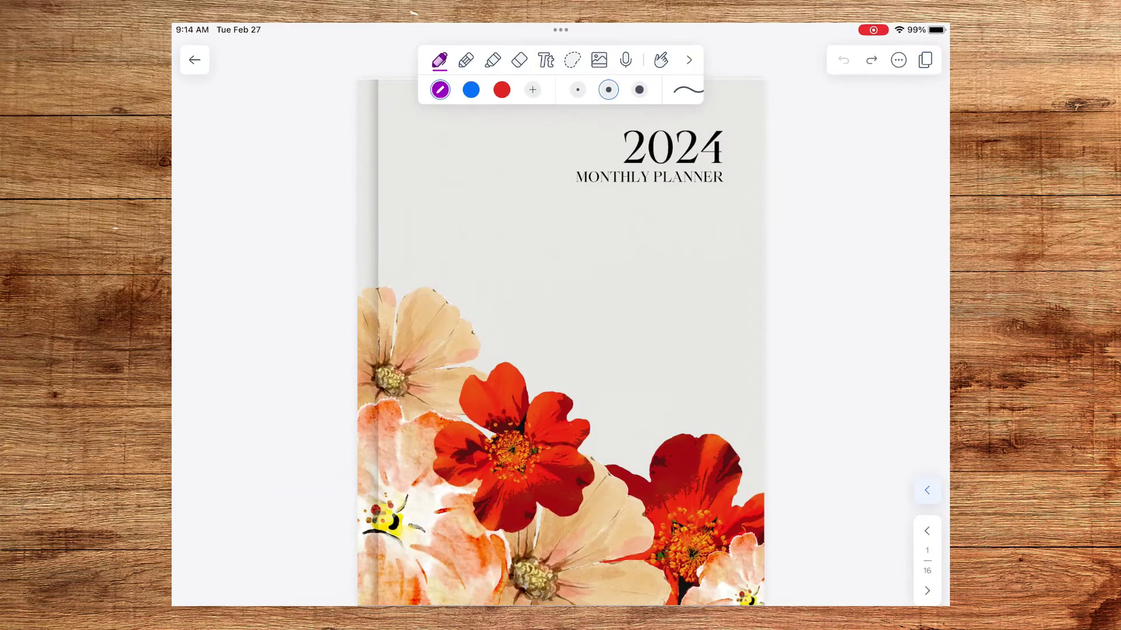
Eyedropper the month tabs' orange-red as a custom pen colour, then go to the March page.
left_click(440, 89)
left_click(536, 129)
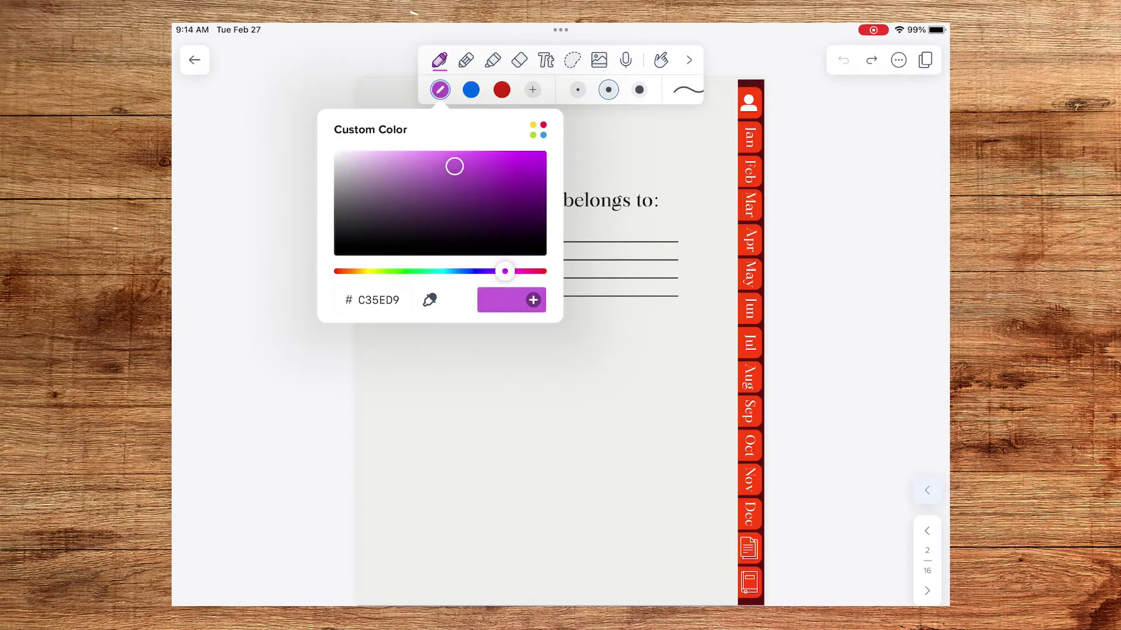
left_click_drag(502, 270, 341, 271)
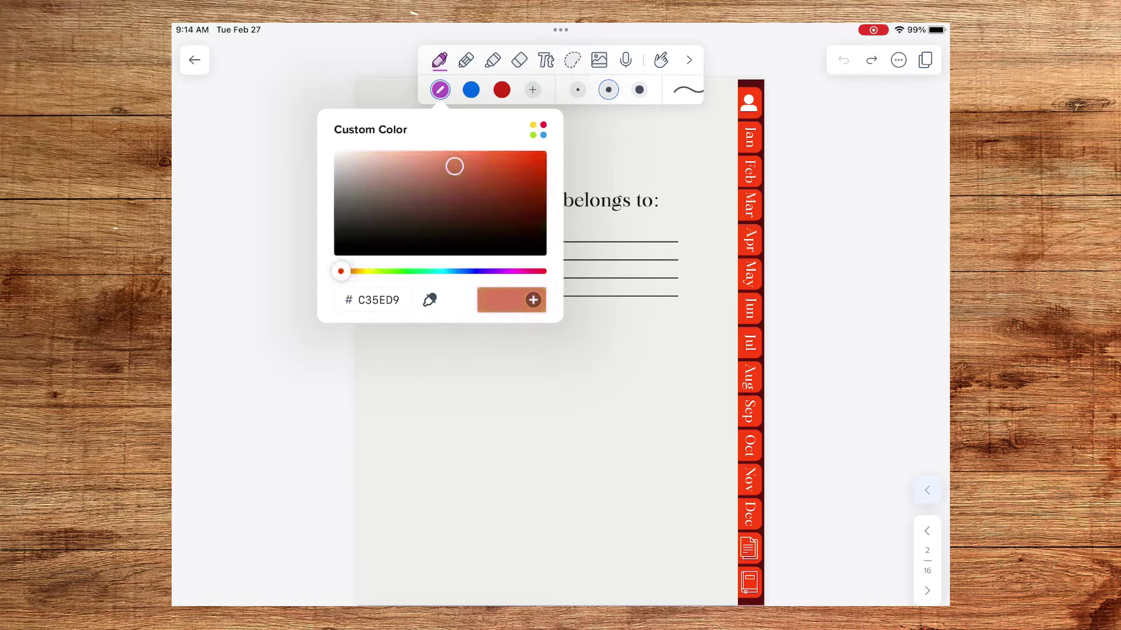
left_click(429, 300)
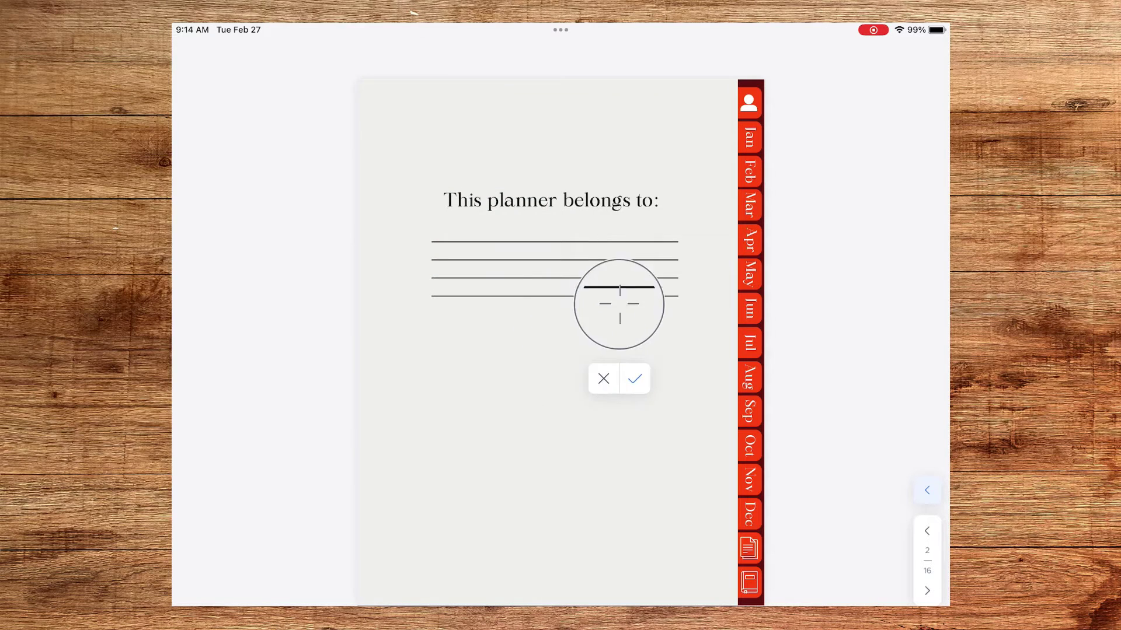
left_click_drag(561, 316, 742, 275)
left_click(759, 350)
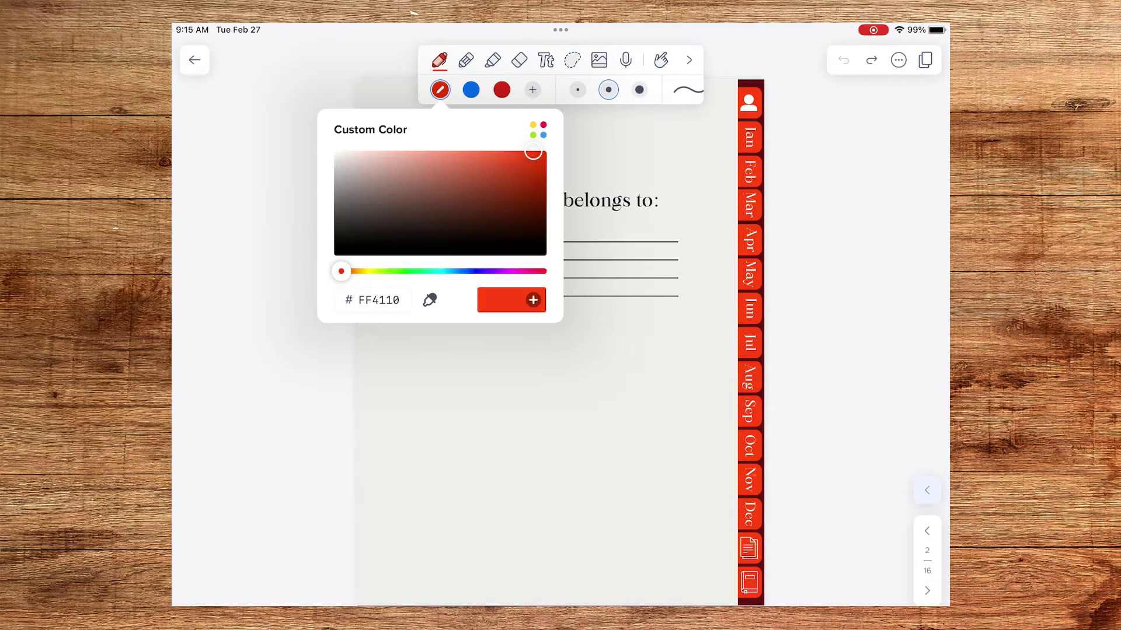
left_click(748, 206)
left_click(440, 89)
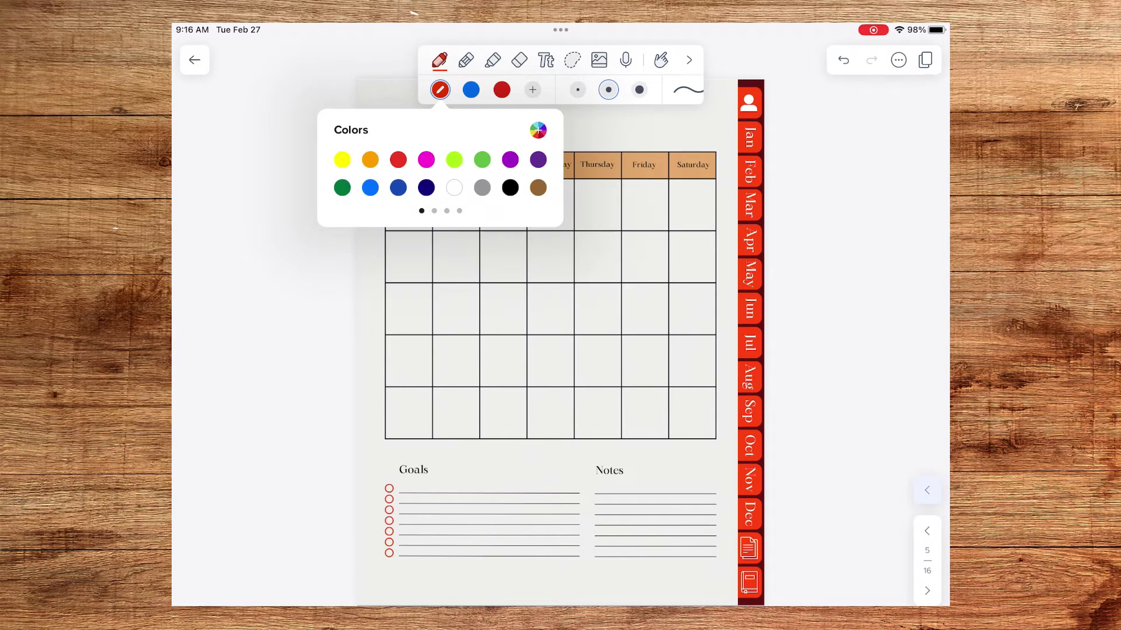
Switch the pen to dark green and handwrite dates 2 through 6 in the first two rows.
left_click(342, 187)
scroll(561, 316, "up", 5)
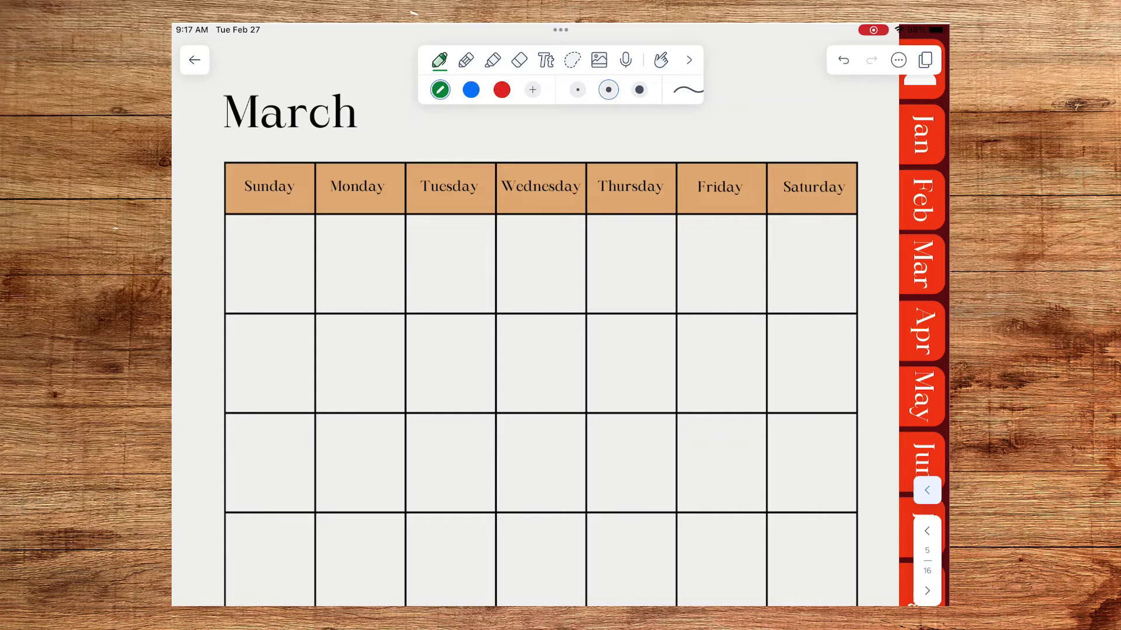
left_click_drag(773, 220, 783, 229)
left_click_drag(232, 321, 232, 333)
left_click_drag(323, 318, 330, 333)
left_click_drag(419, 321, 410, 332)
left_click_drag(508, 322, 507, 331)
left_click_drag(592, 321, 596, 333)
left_click_drag(692, 320, 688, 326)
left_click_drag(785, 323, 780, 335)
scroll(541, 351, "down", 2)
Handwrite dates 10 through 14 across the third row.
left_click_drag(254, 329, 264, 344)
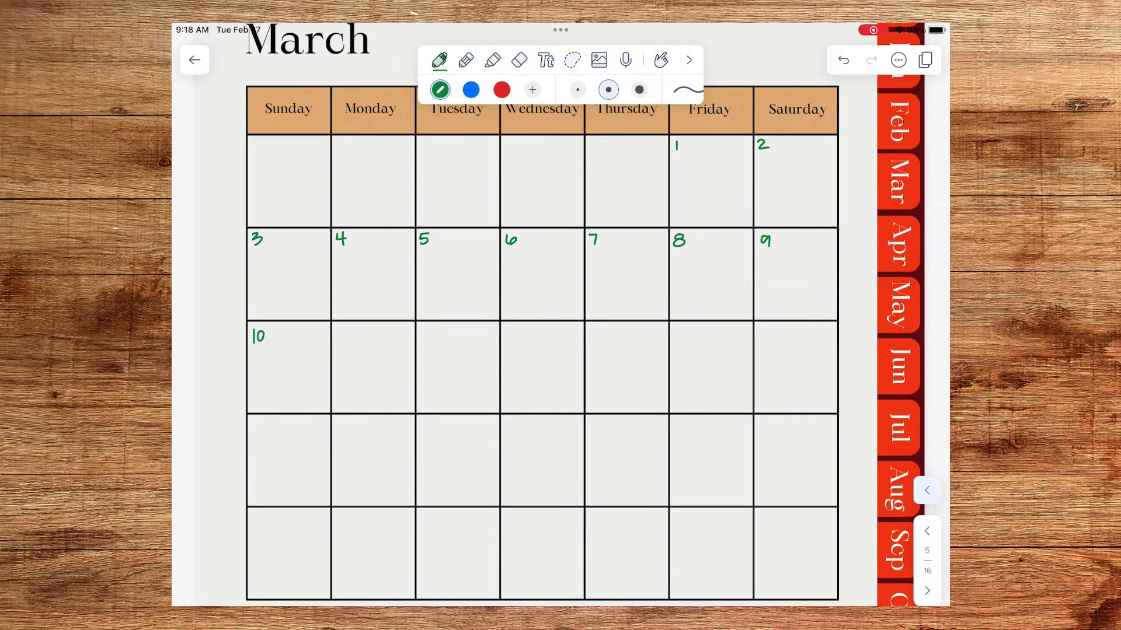
left_click_drag(338, 329, 345, 342)
left_click_drag(424, 327, 435, 341)
left_click_drag(506, 328, 520, 341)
left_click_drag(594, 325, 606, 344)
left_click_drag(674, 326, 690, 342)
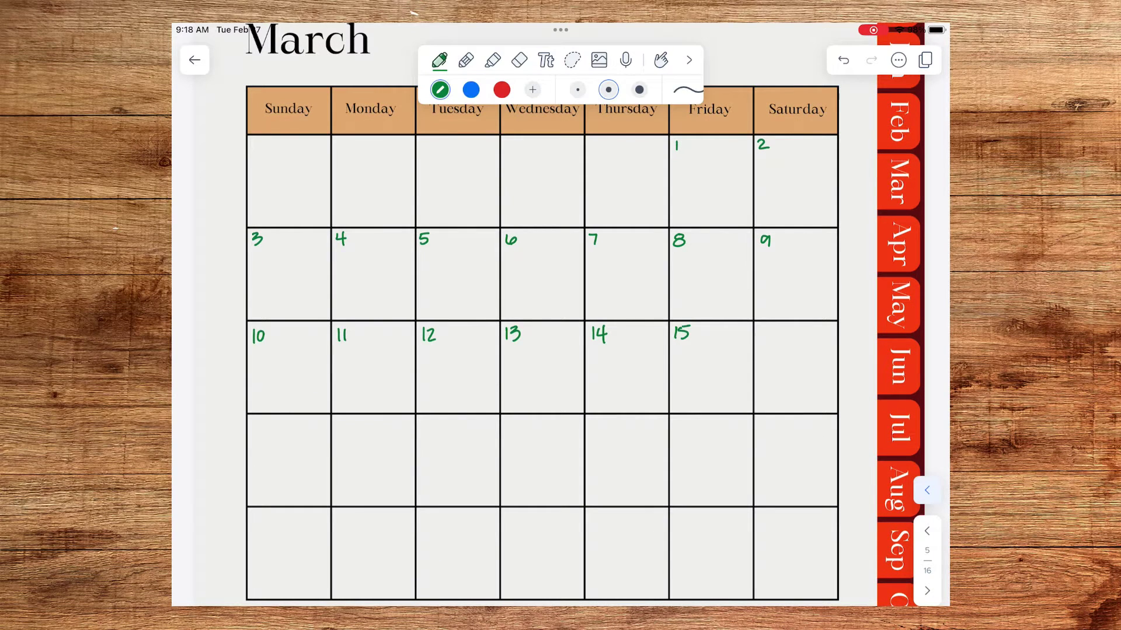
left_click_drag(757, 327, 771, 342)
left_click_drag(252, 420, 268, 433)
scroll(539, 350, "down", 3)
Handwrite dates 18, 19, 20, 21 and 23 in the fourth row.
left_click_drag(338, 315, 352, 327)
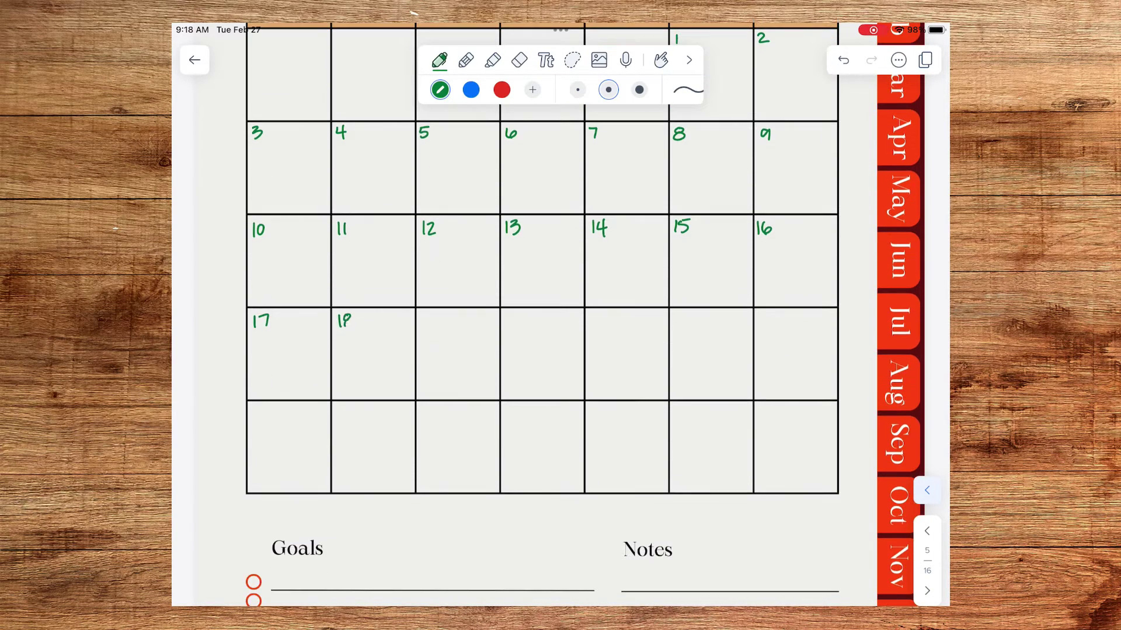
left_click_drag(424, 314, 438, 327)
mouse_move(508, 316)
left_mouse_down()
mouse_move(529, 329)
mouse_move(604, 329)
left_mouse_up()
left_click_drag(677, 316, 687, 329)
left_click_drag(772, 341, 795, 354)
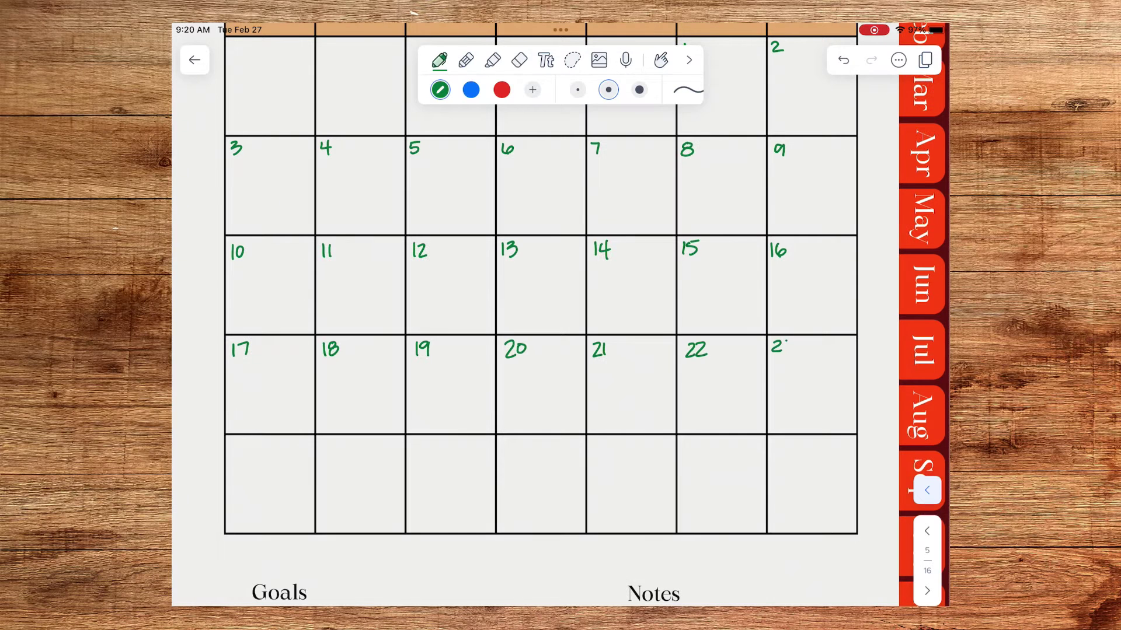
scroll(540, 350, "down", 2)
left_click_drag(231, 380, 247, 393)
left_click_drag(319, 375, 327, 390)
left_click_drag(412, 377, 433, 391)
Handwrite 26 to 28, then divide cell 24 with a line and write 31 in it.
left_click_drag(503, 378, 520, 392)
left_click_drag(595, 377, 613, 390)
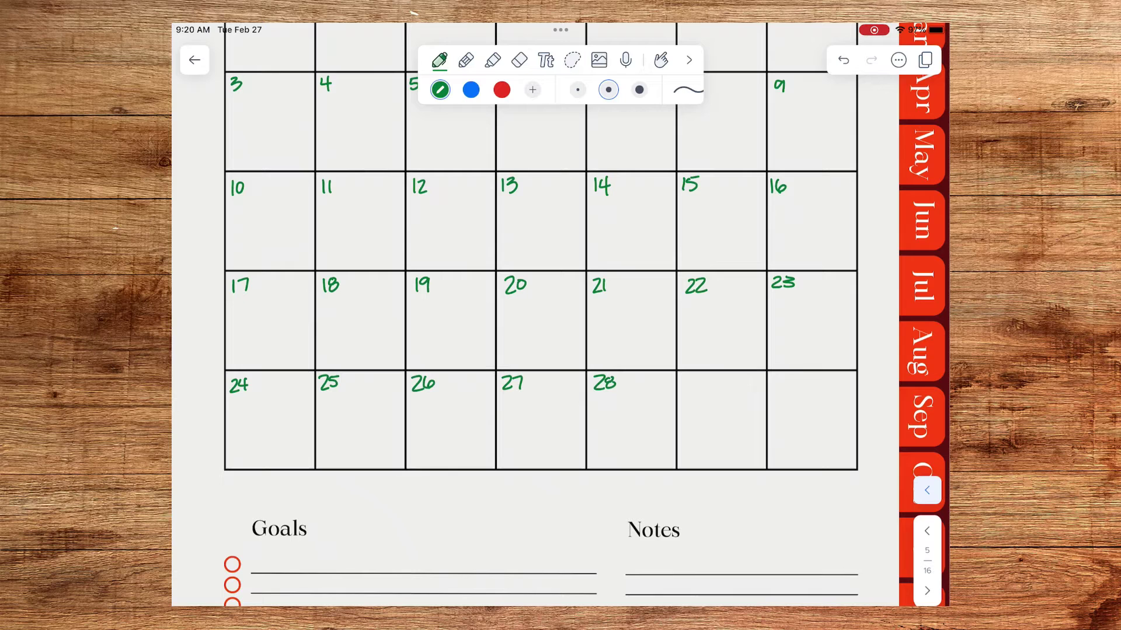
left_click_drag(688, 378, 702, 391)
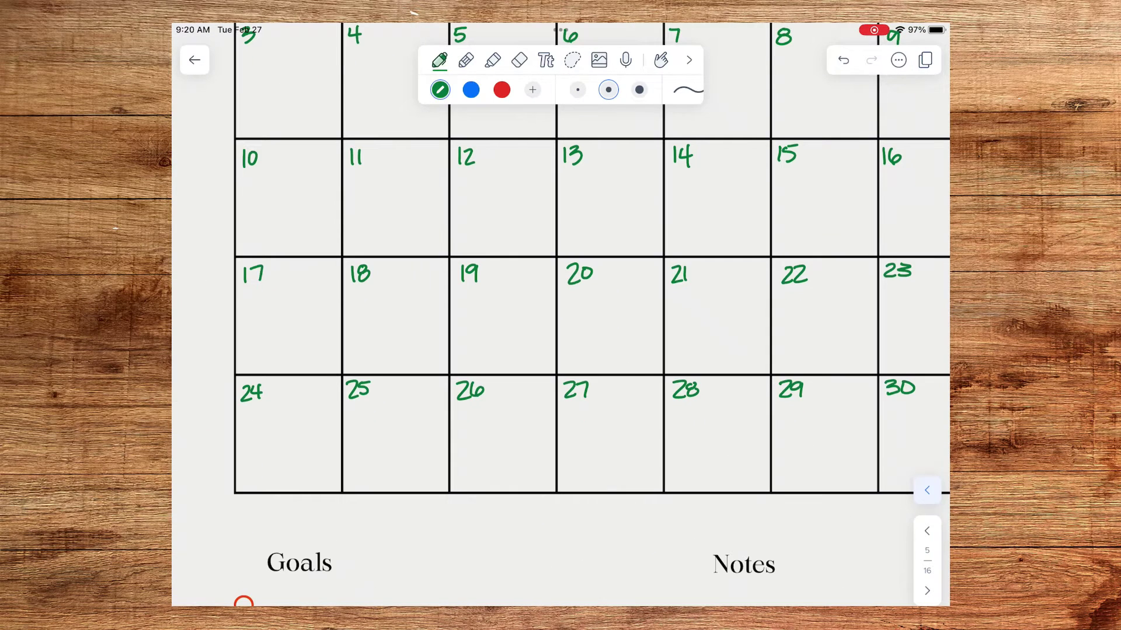
left_click_drag(342, 376, 236, 492)
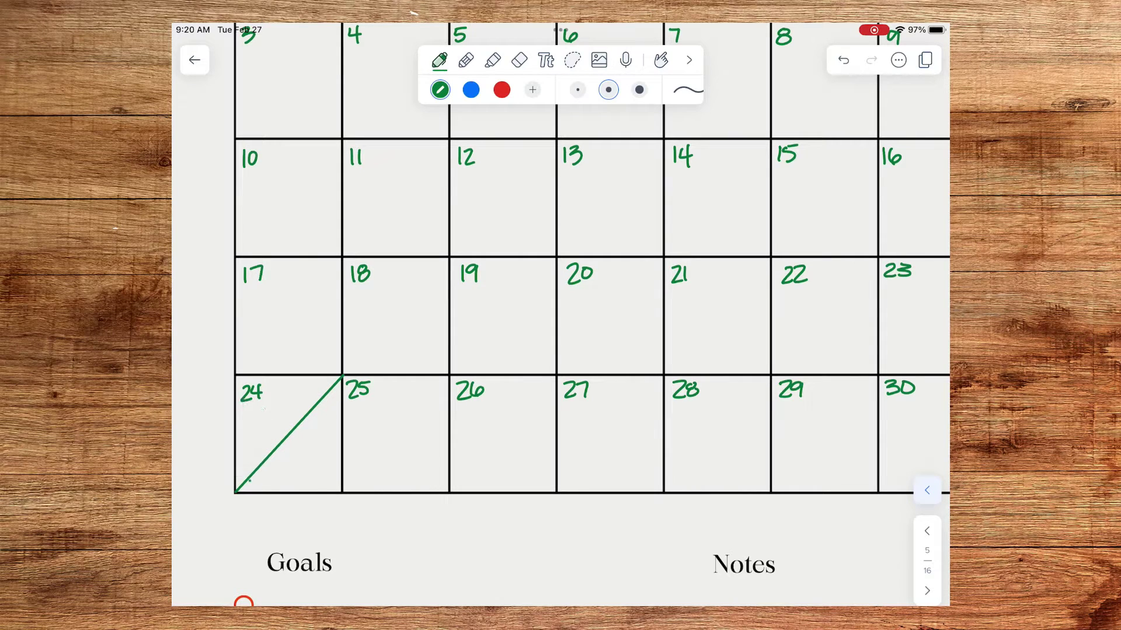
left_click_drag(249, 480, 261, 493)
scroll(560, 315, "down", 5)
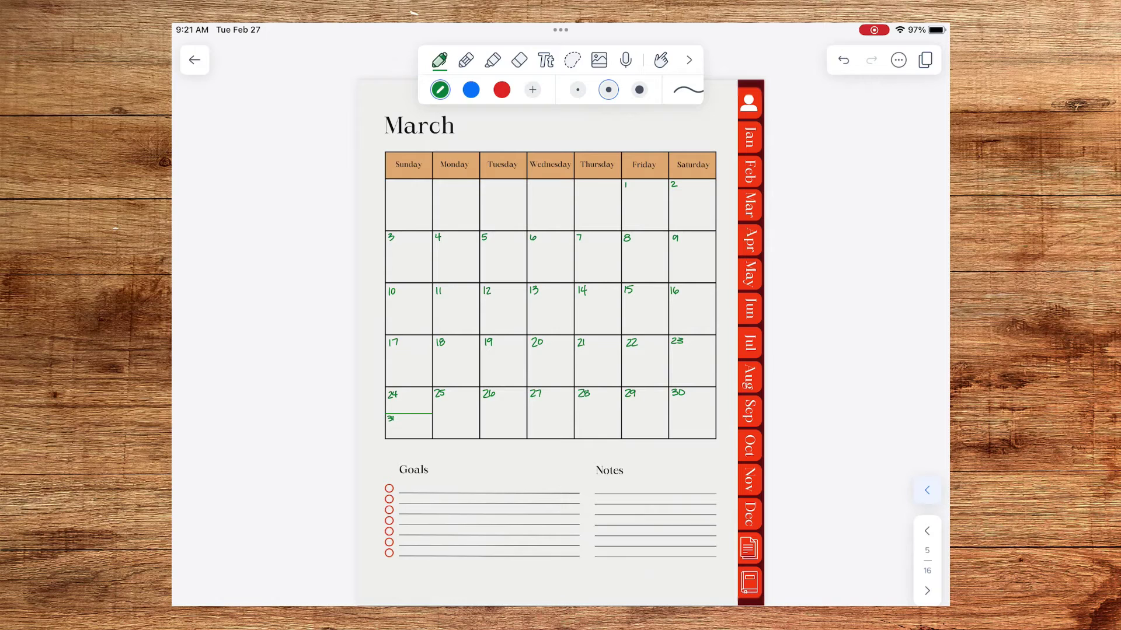
With the pink highlighter, dot March 17 and 31 and bullet the first two Notes lines.
left_click(492, 60)
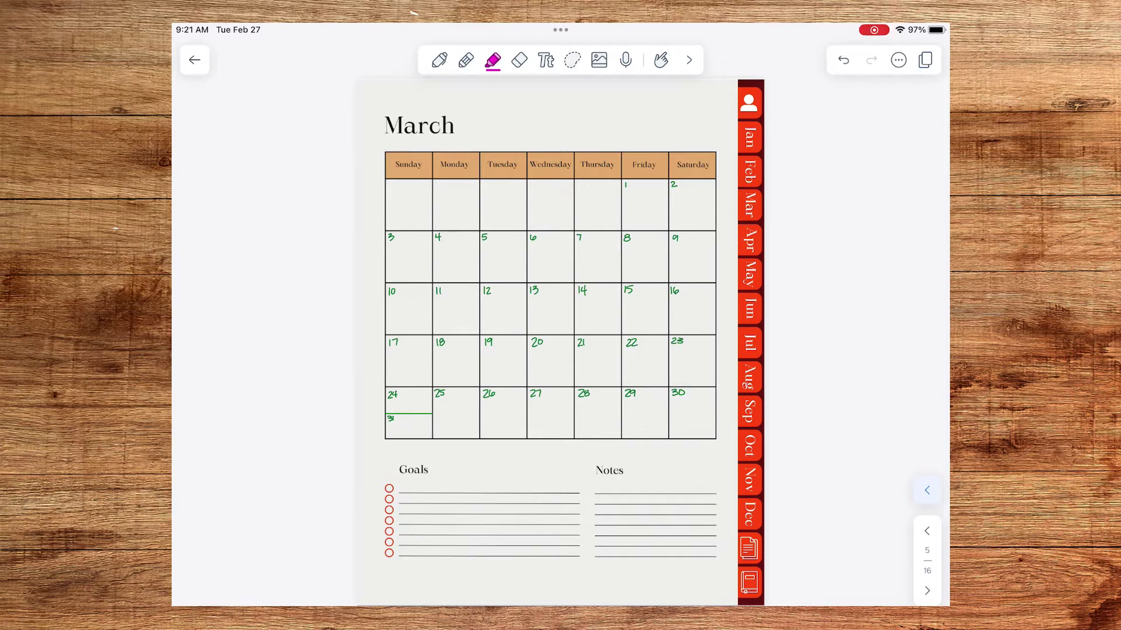
left_click(493, 60)
scroll(561, 280, "up", 5)
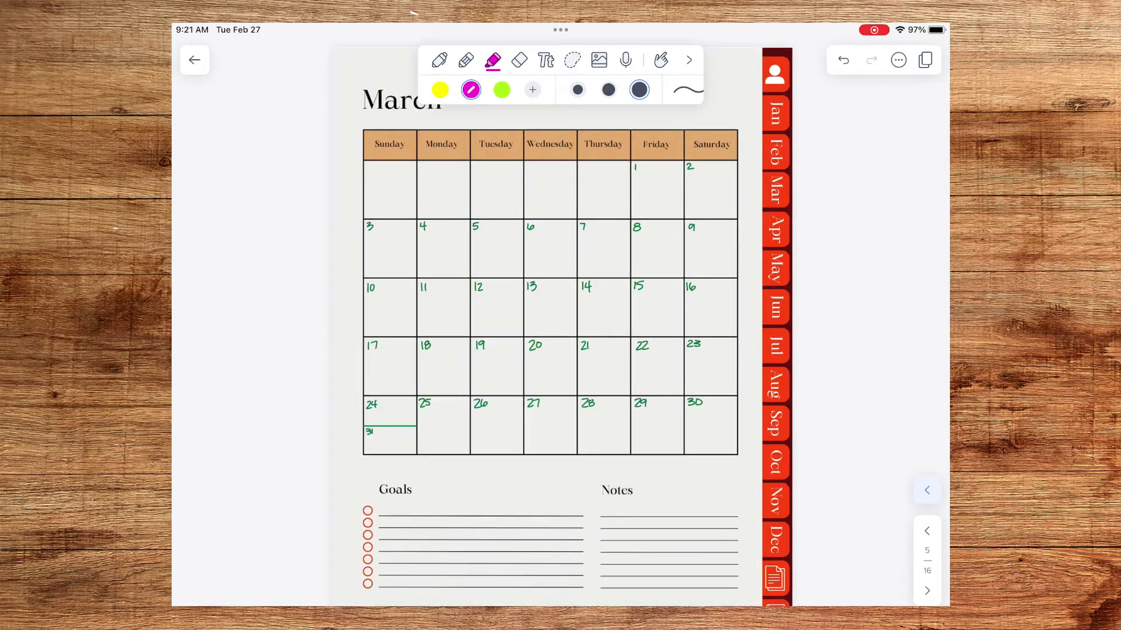
left_click(291, 402)
left_click(289, 522)
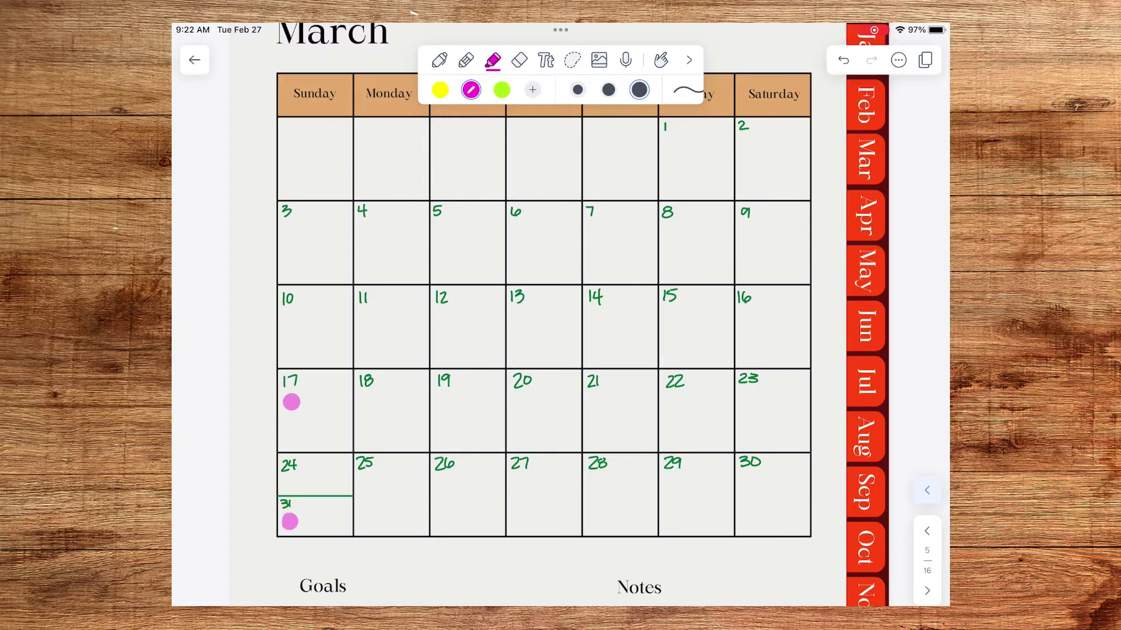
scroll(560, 351, "down", 5)
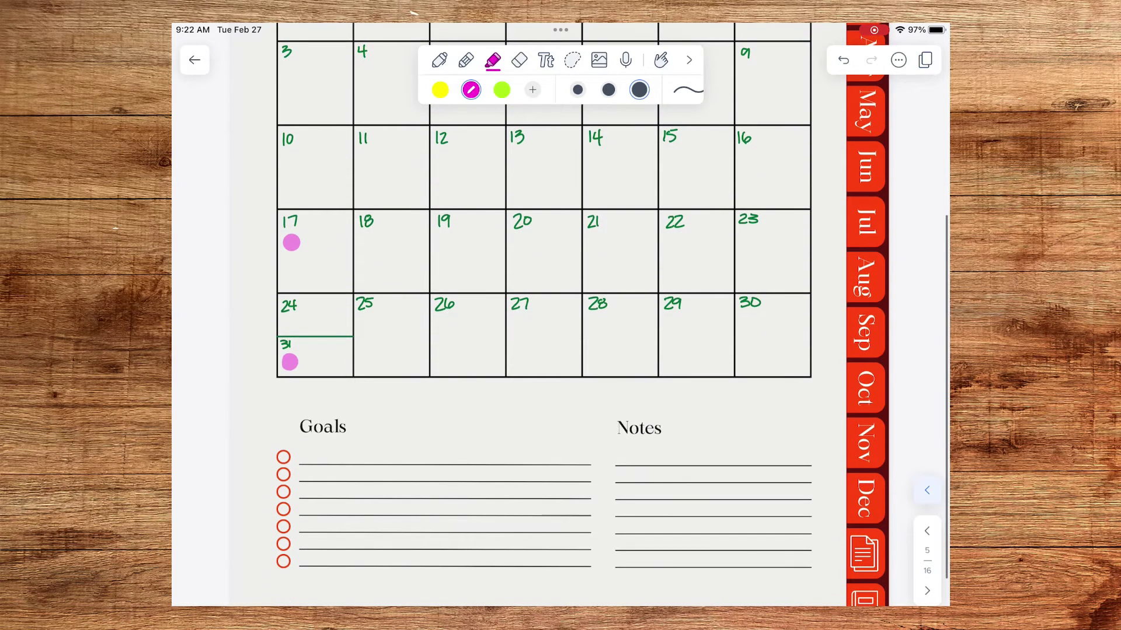
left_click(631, 459)
left_click(631, 476)
Handwrite 'St. Patrick's Day 17th' and 'Easter 31st' on the Notes lines in pen.
left_click(440, 60)
scroll(560, 316, "up", 5)
scroll(560, 350, "up", 3)
mouse_move(613, 405)
left_mouse_down()
mouse_move(652, 427)
mouse_move(890, 429)
left_mouse_up()
scroll(561, 350, "right", 3)
left_click_drag(737, 441, 801, 445)
left_click(464, 467)
mouse_move(446, 481)
left_mouse_down()
mouse_move(444, 505)
mouse_move(624, 487)
left_mouse_up()
left_click(732, 538)
scroll(561, 350, "down", 3)
scroll(560, 350, "down", 3)
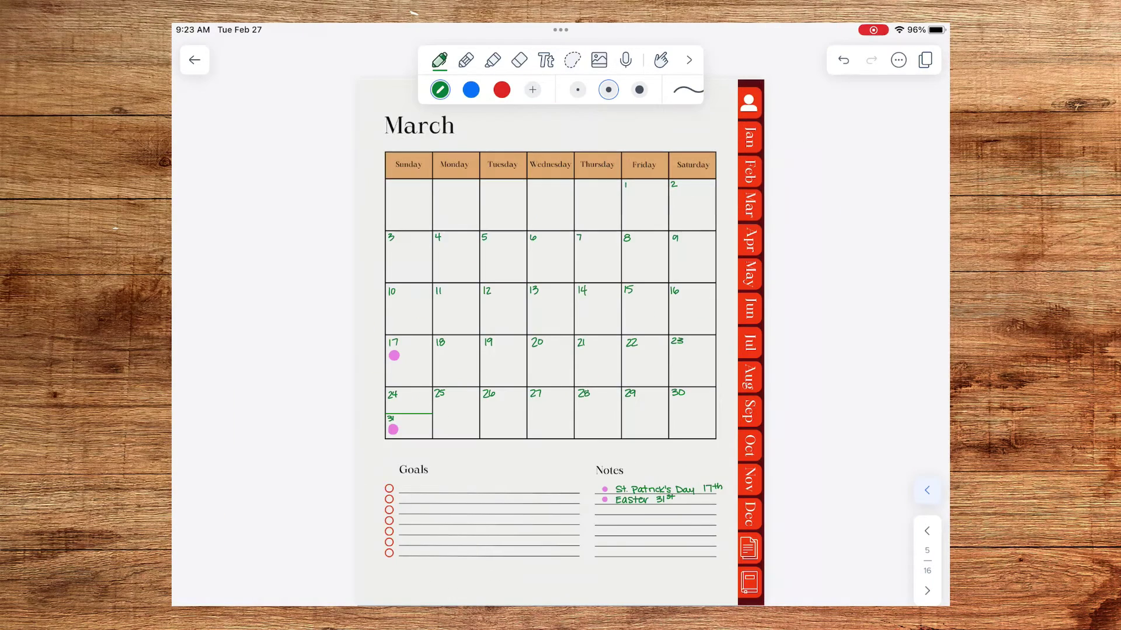
Handwrite 'Reach 1,000 Subscribers!' in magenta on the first Goals line.
left_click(532, 89)
left_click(575, 158)
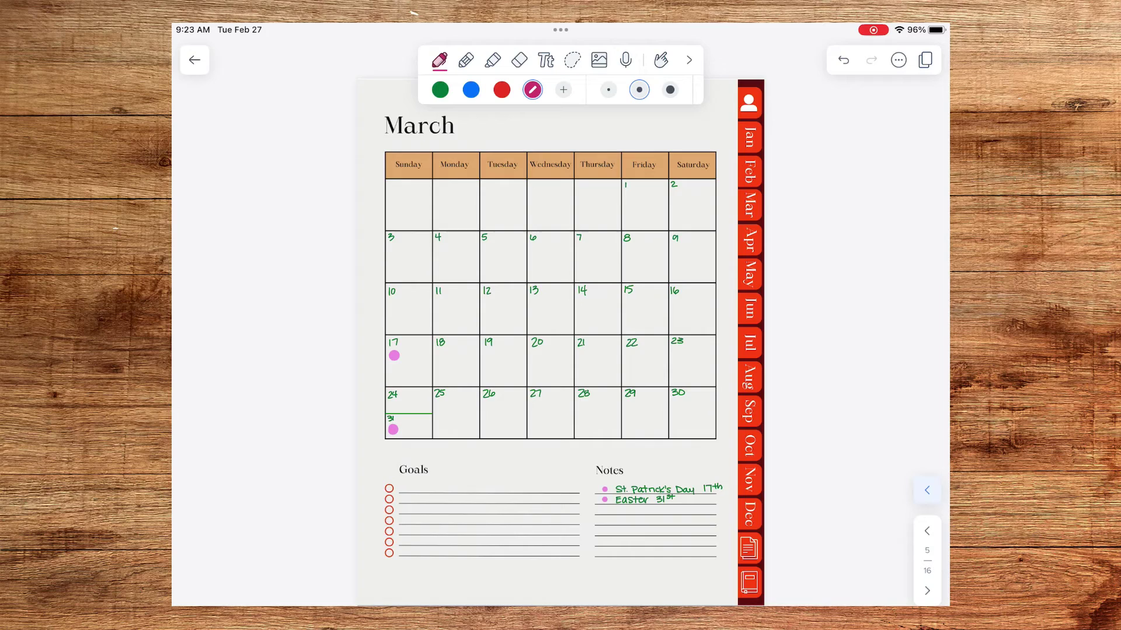
scroll(561, 351, "up", 3)
scroll(561, 350, "up", 3)
left_click_drag(311, 420, 314, 444)
left_click_drag(312, 420, 331, 445)
left_click(366, 429)
left_click_drag(335, 438, 433, 444)
mouse_move(444, 435)
left_mouse_down()
mouse_move(446, 447)
mouse_move(544, 439)
left_mouse_up()
mouse_move(546, 424)
left_mouse_down()
mouse_move(579, 438)
mouse_move(708, 439)
mouse_move(715, 429)
left_mouse_up()
left_click(715, 437)
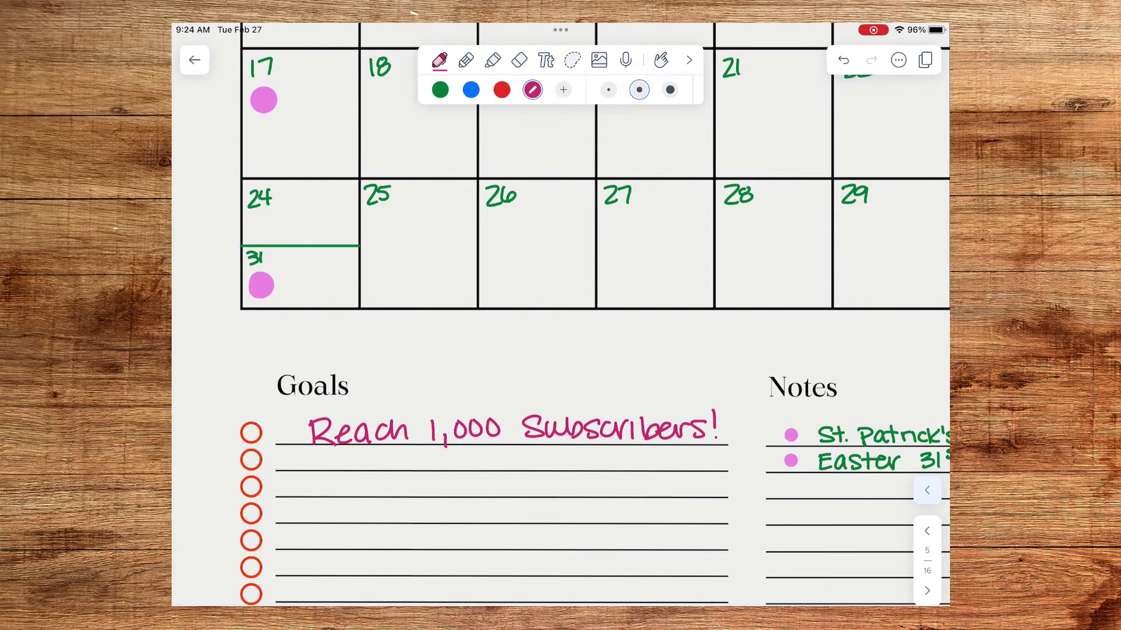
scroll(561, 316, "down", 5)
scroll(561, 315, "down", 3)
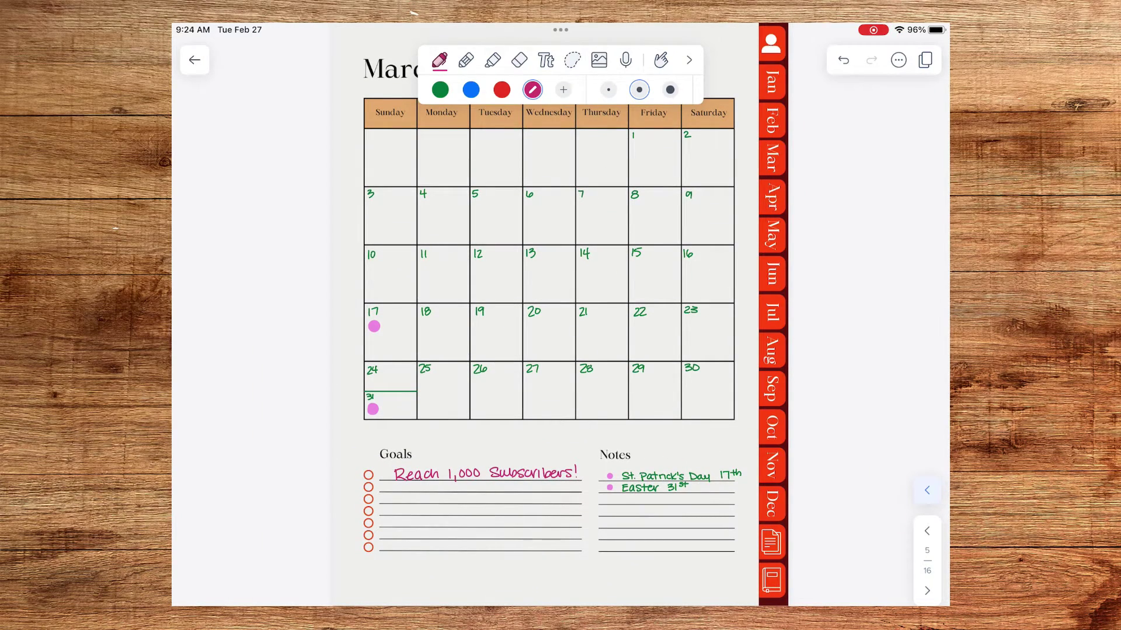
Add a typed 'Almost Spring!' text box, then go back into it so it can be removed.
left_click(546, 60)
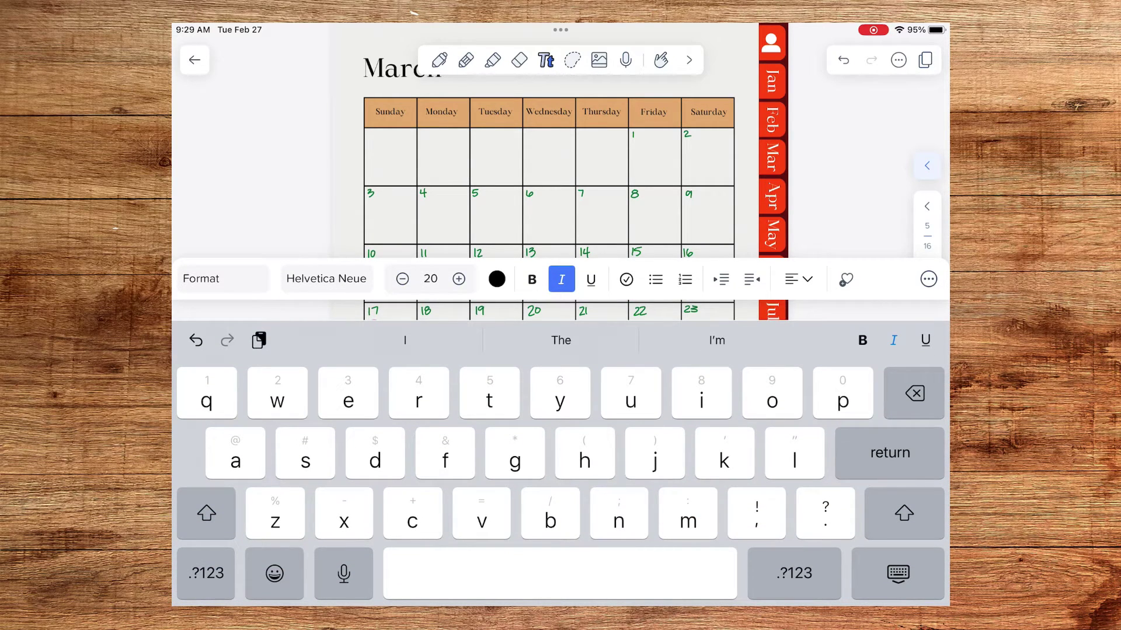
left_click(898, 573)
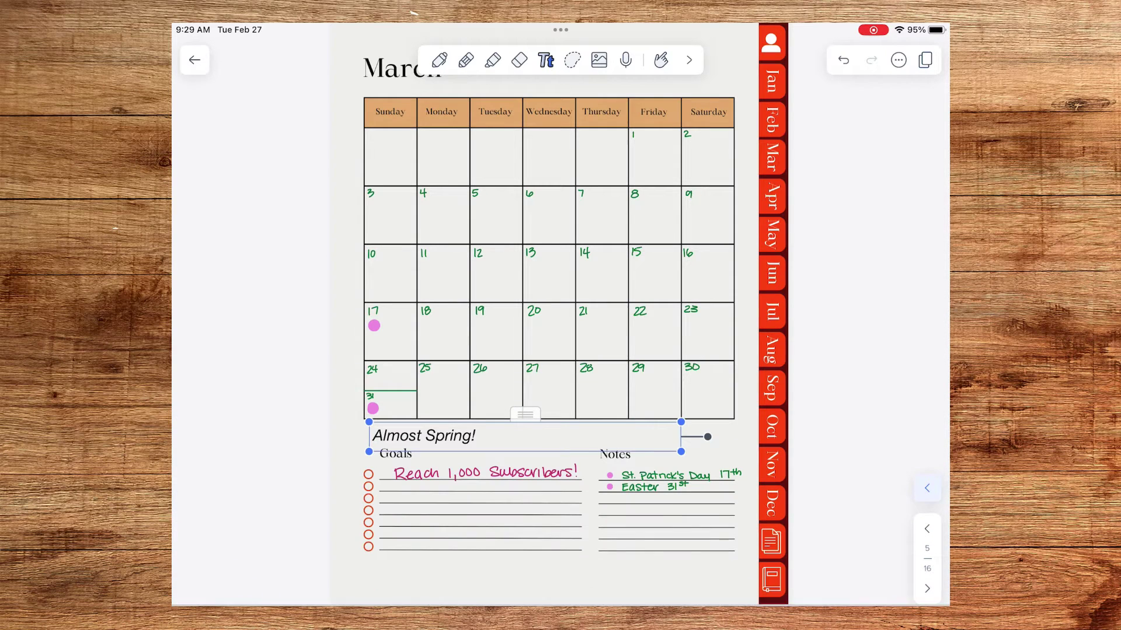
left_click(423, 436)
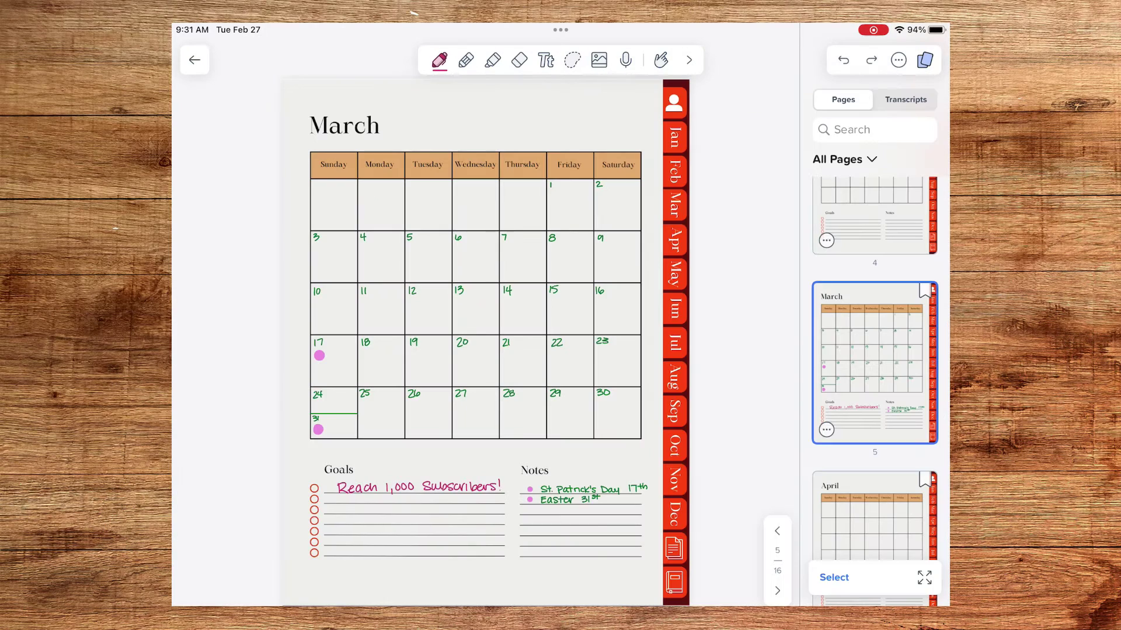
left_click(572, 60)
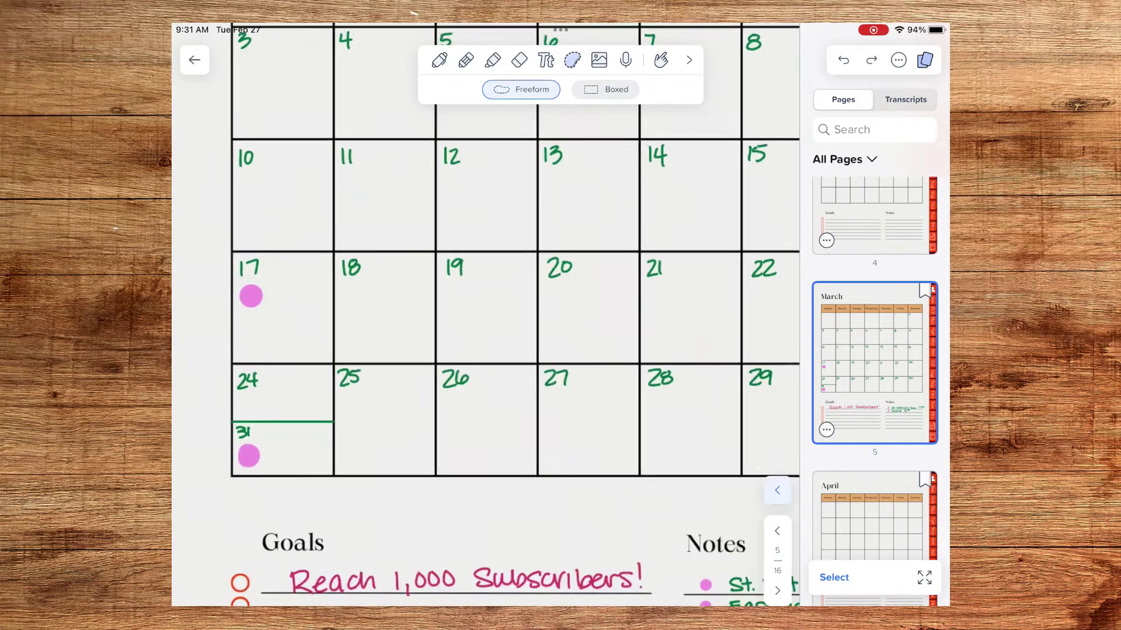
scroll(370, 403, "up", 5)
mouse_move(272, 282)
left_mouse_down()
mouse_move(231, 299)
mouse_move(272, 301)
left_mouse_up()
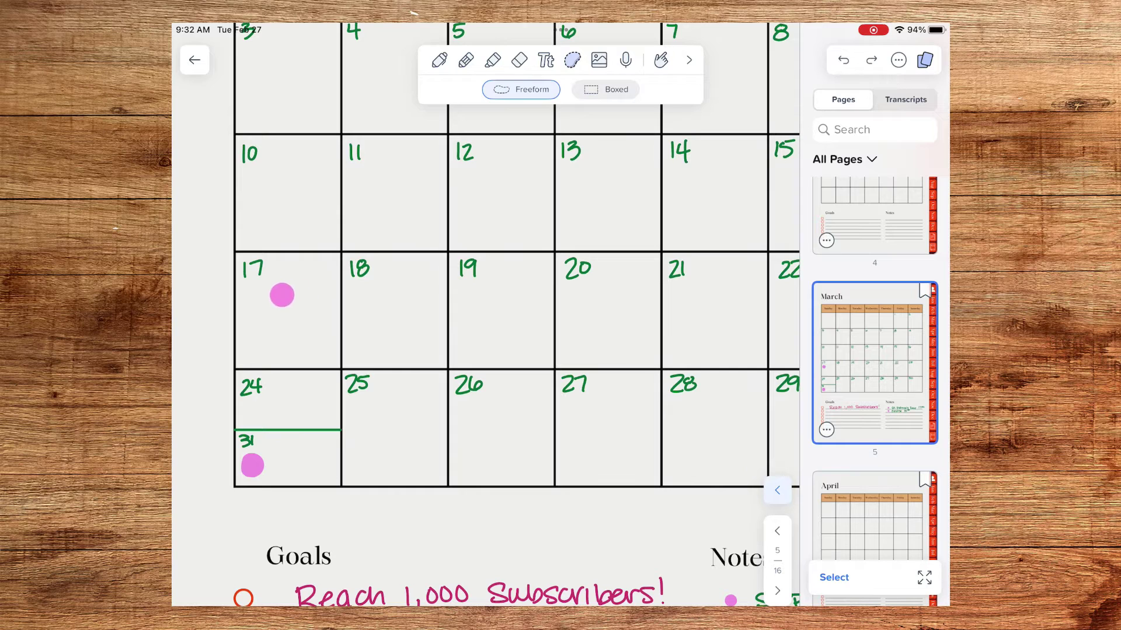
left_click(871, 60)
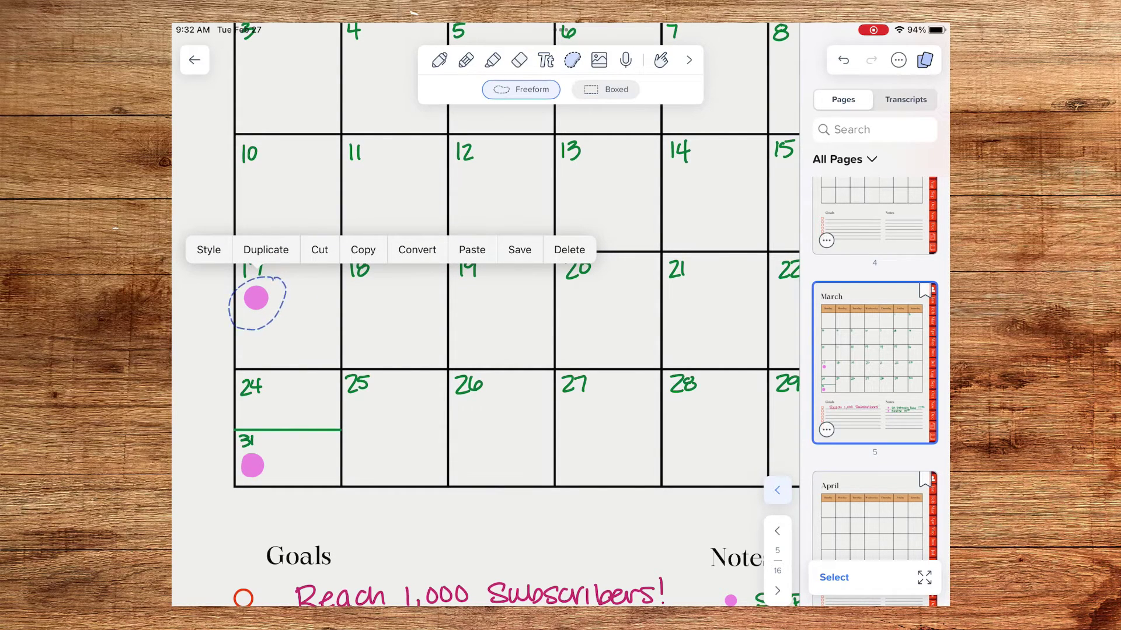
left_click(209, 250)
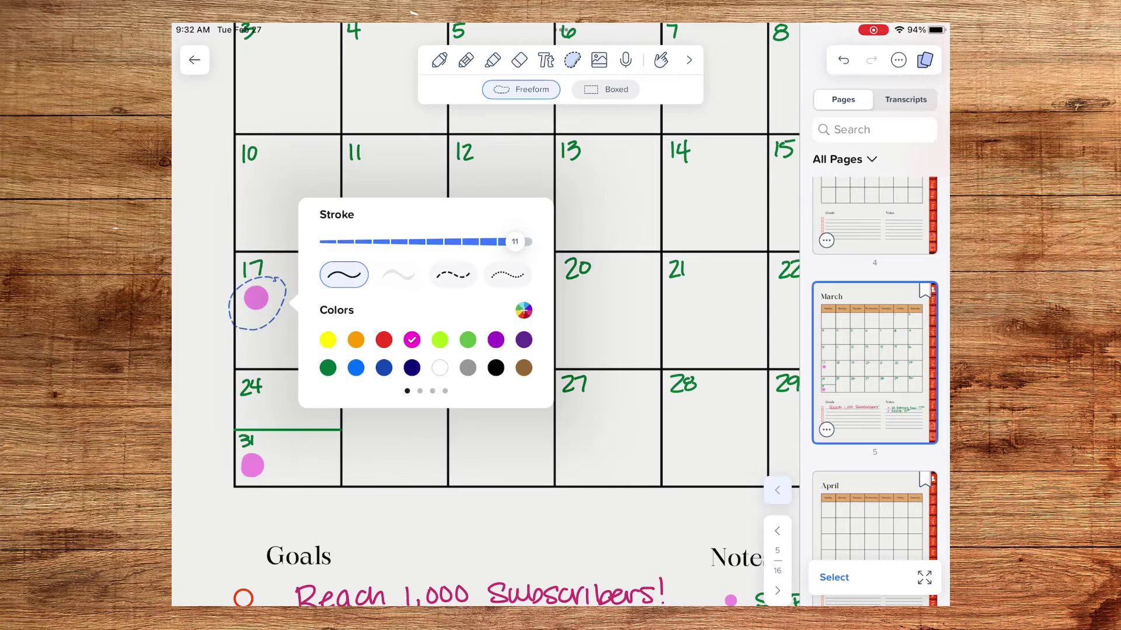
mouse_move(515, 242)
left_mouse_down()
mouse_move(478, 241)
mouse_move(515, 242)
left_mouse_up()
left_click(495, 341)
left_click(384, 368)
left_click(328, 340)
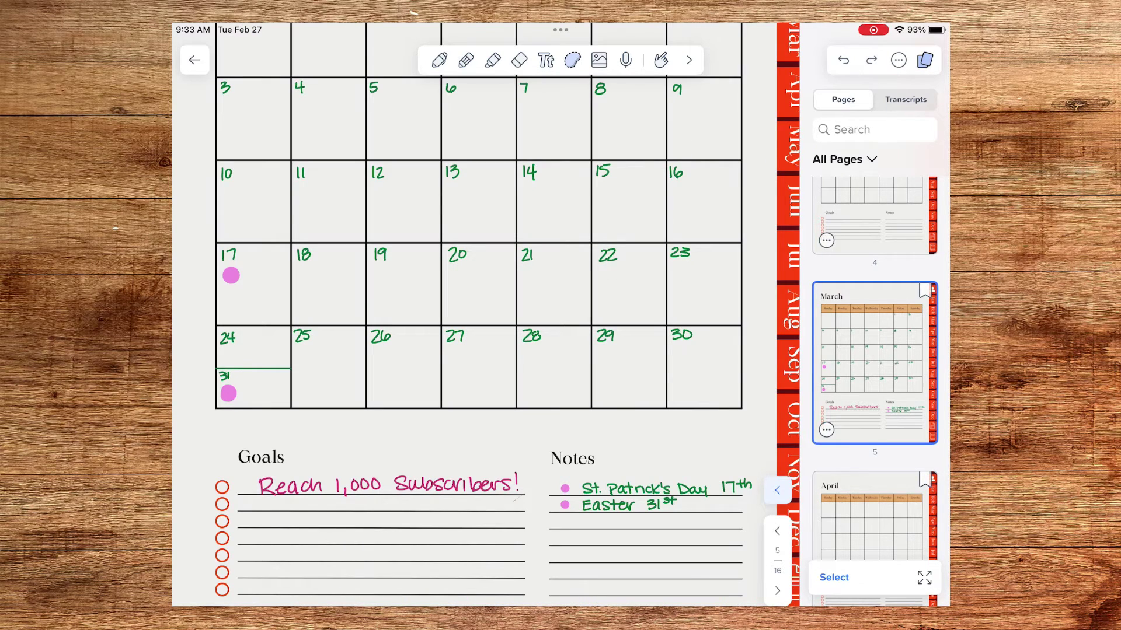
Lasso 'Reach 1,000 Subscribers!' and restyle it light blue with a thicker stroke.
mouse_move(515, 498)
left_mouse_down()
mouse_move(512, 467)
mouse_move(261, 467)
mouse_move(245, 504)
mouse_move(515, 498)
left_mouse_up()
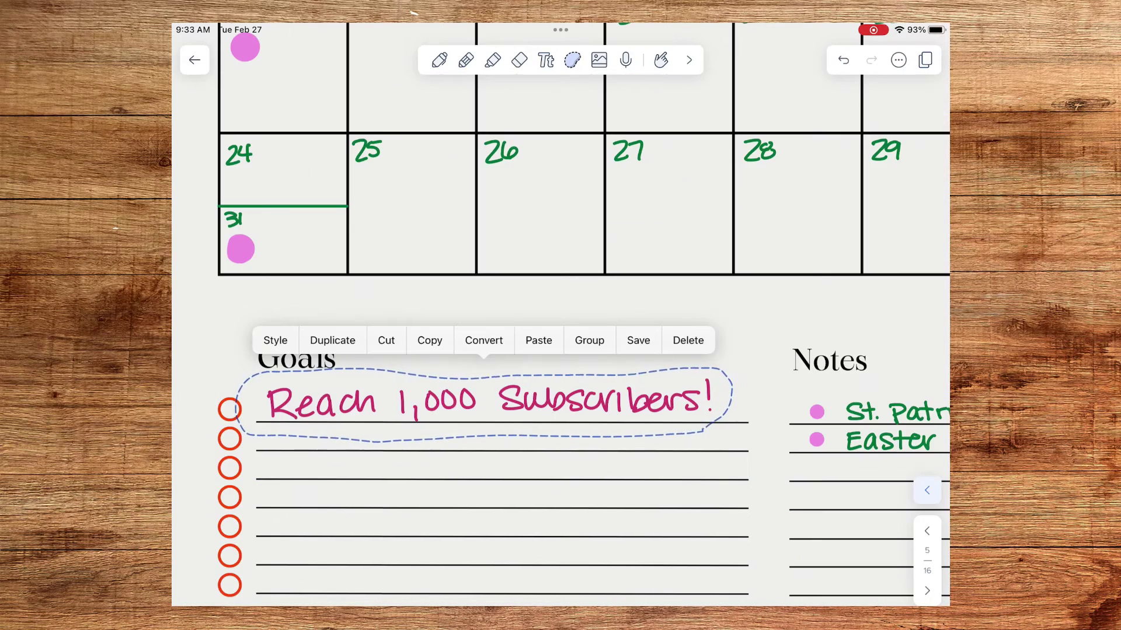
left_click(304, 342)
left_click(441, 310)
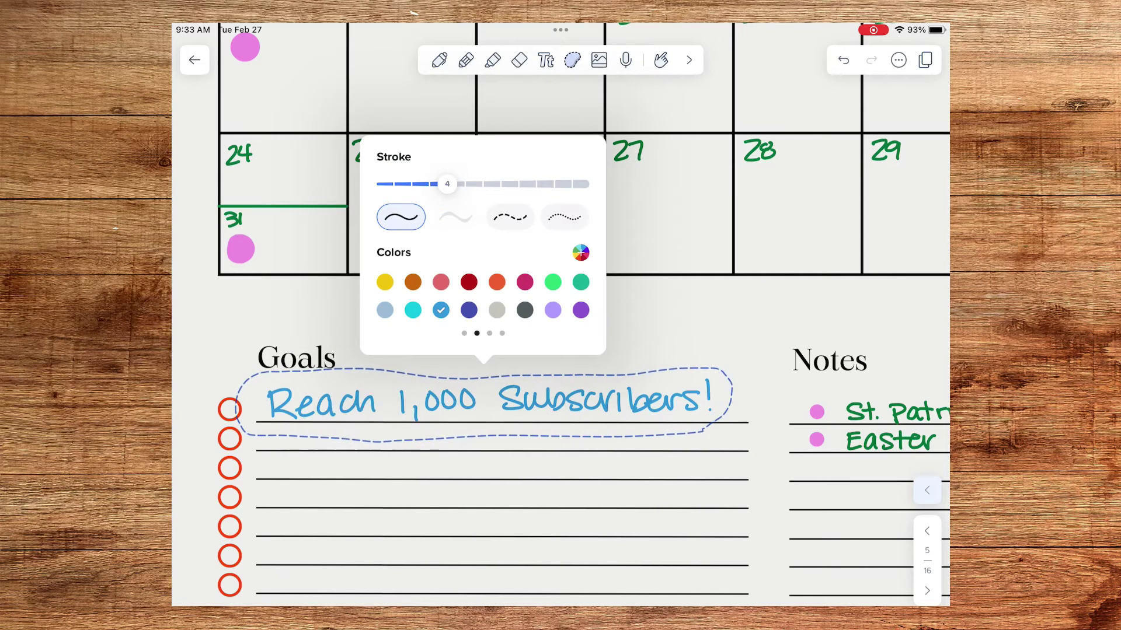
mouse_move(447, 183)
left_mouse_down()
mouse_move(499, 183)
mouse_move(446, 183)
left_mouse_up()
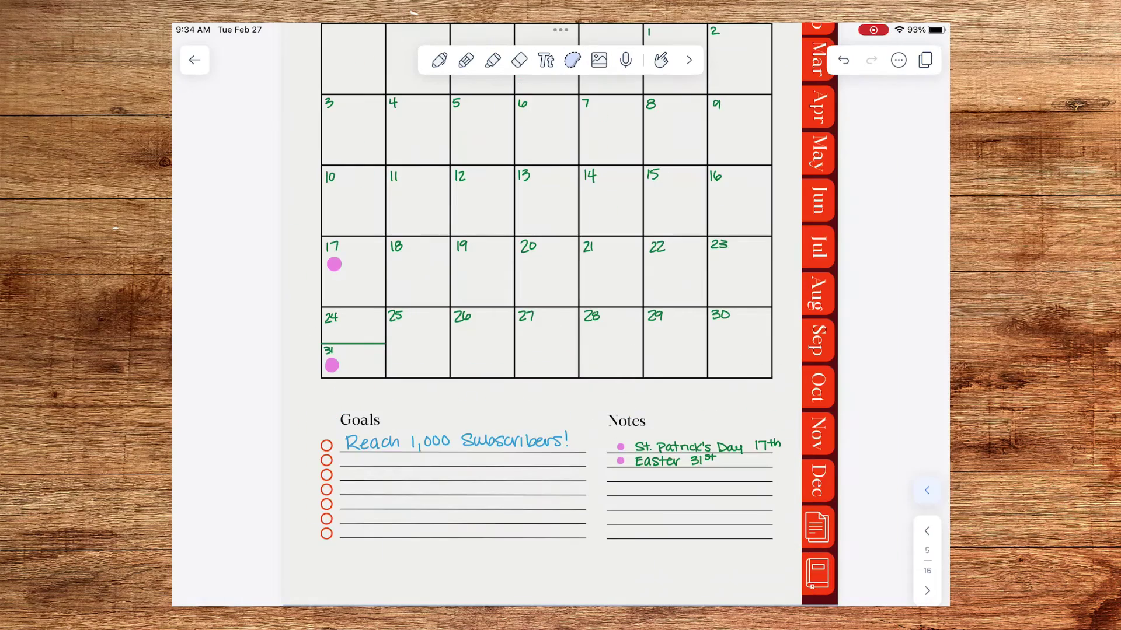
Browse the sticker packs to Planner - Dash and switch its stickers to the Orange colour.
left_click(600, 59)
left_click(560, 88)
scroll(813, 342, "down", 3)
left_click(792, 502)
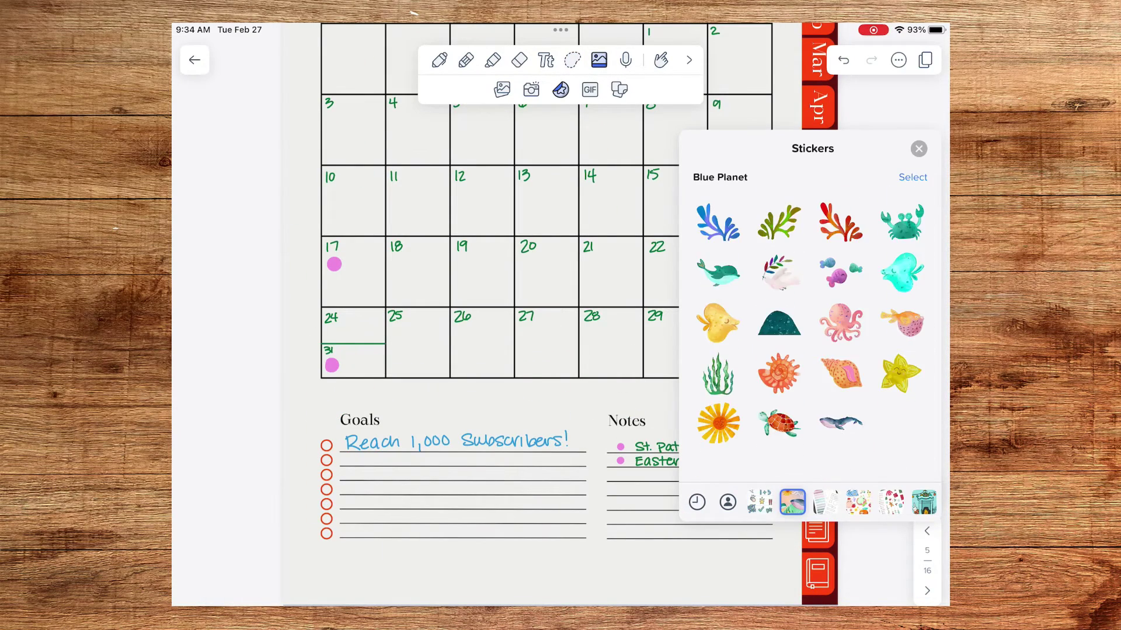
scroll(813, 342, "down", 10)
left_click(858, 502)
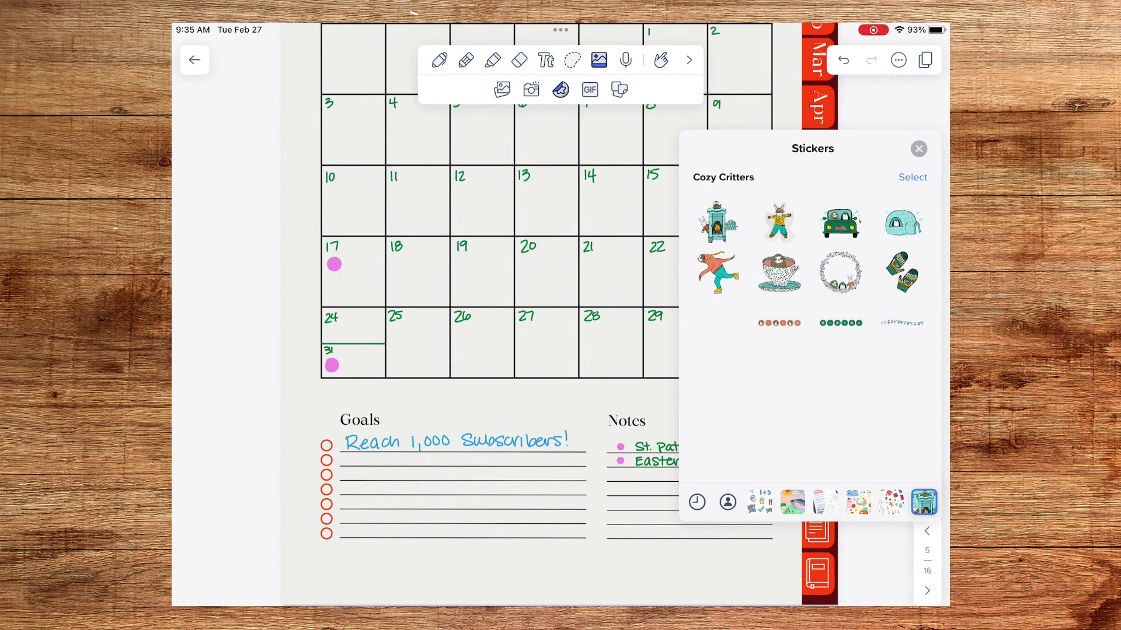
left_click(924, 502)
left_click(838, 502)
left_click(870, 502)
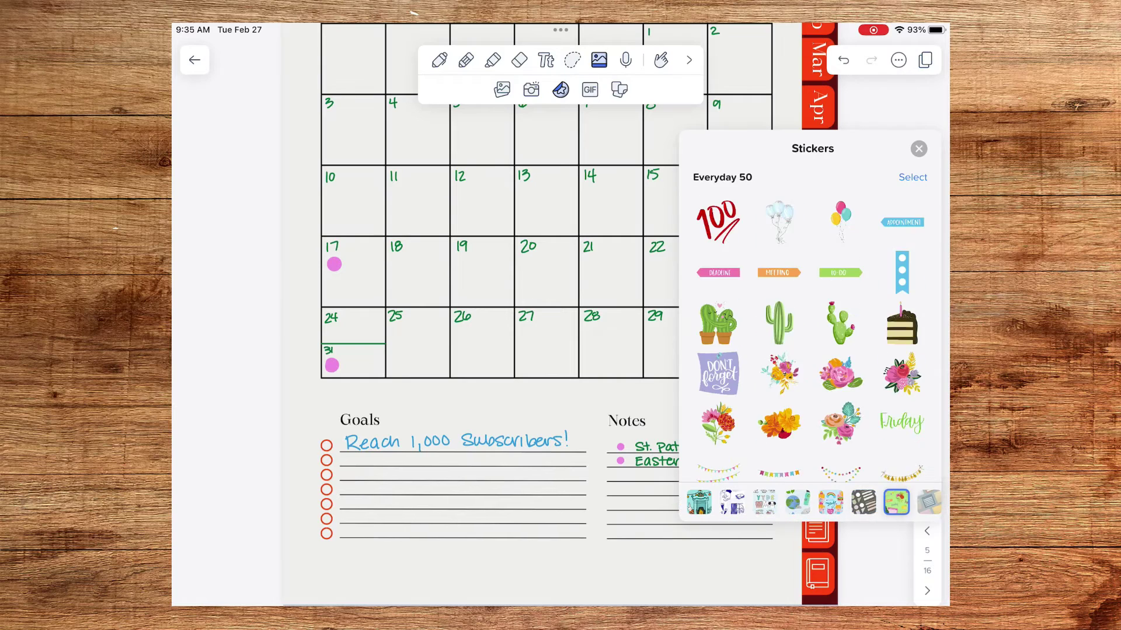
left_click(845, 502)
left_click(864, 502)
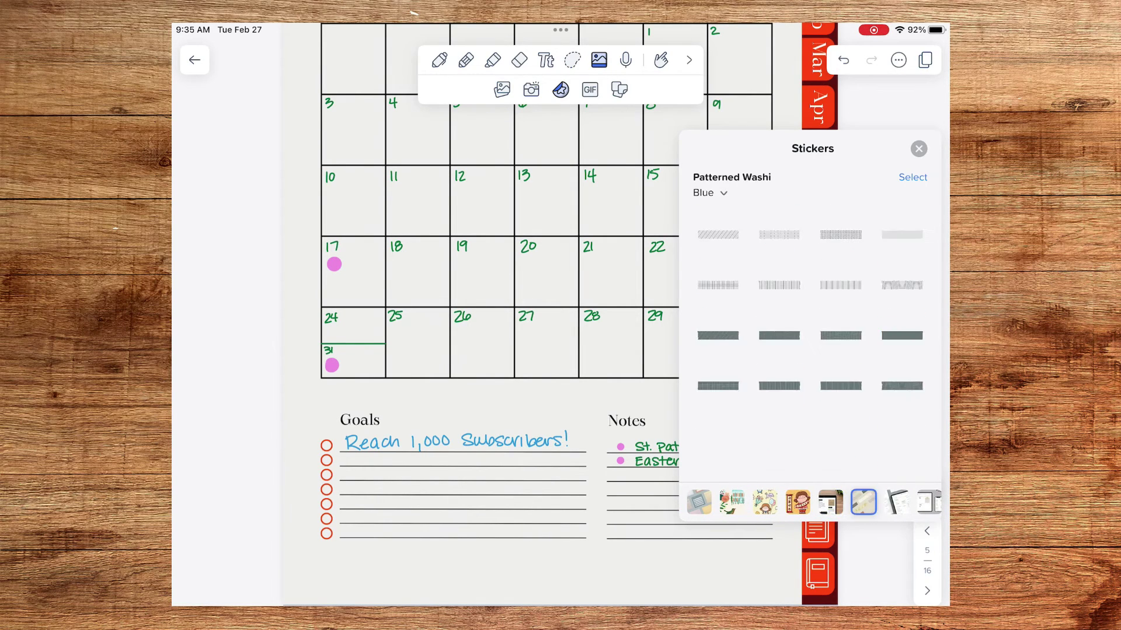
left_click(708, 192)
left_click(597, 317)
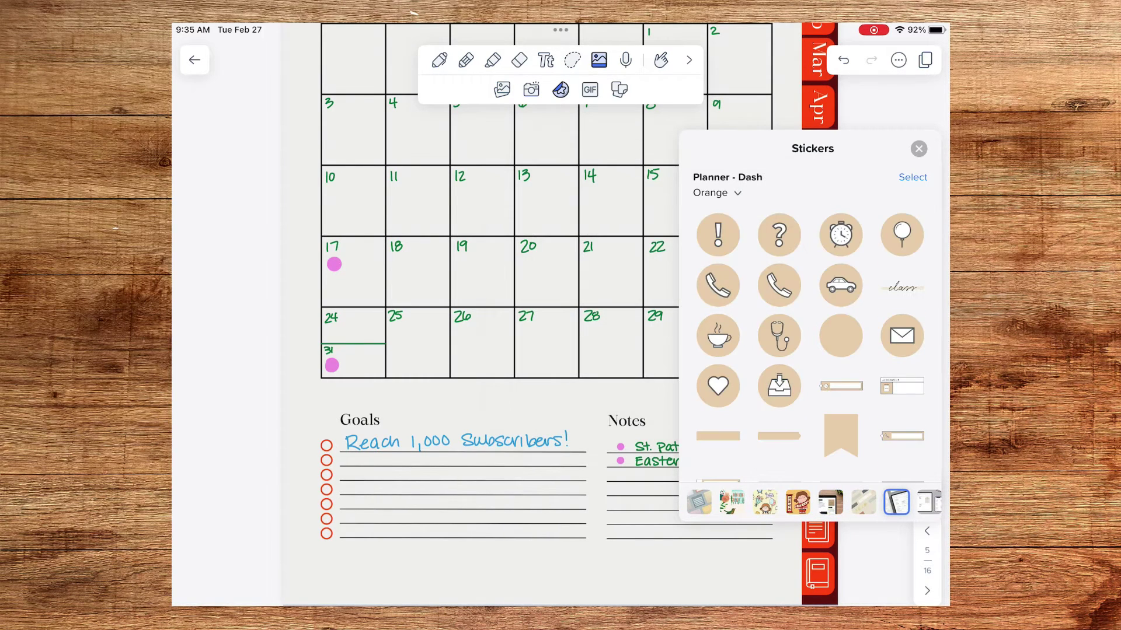
scroll(815, 350, "down", 5)
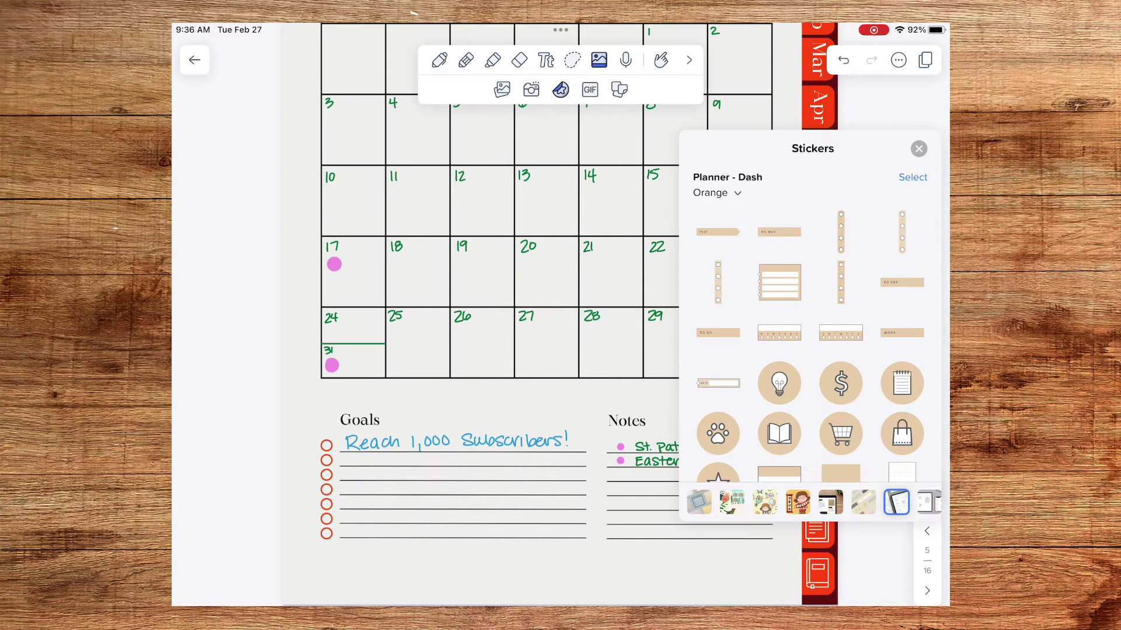
Place the dollar-sign sticker, move it onto March 15 and put a copy on March 1.
left_click(840, 383)
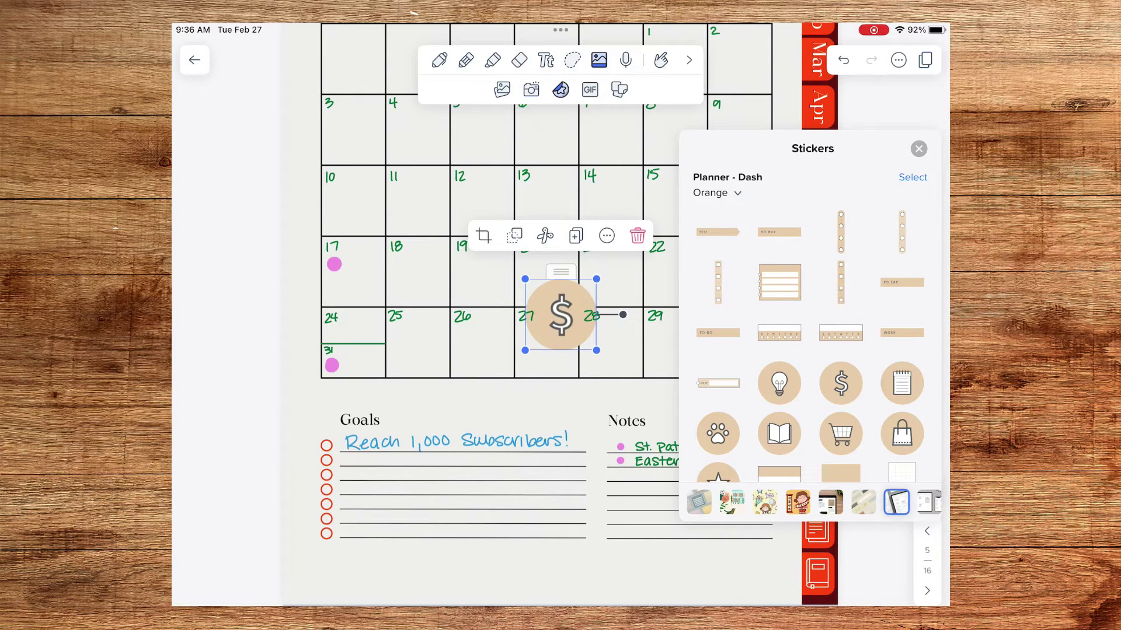
left_click(573, 59)
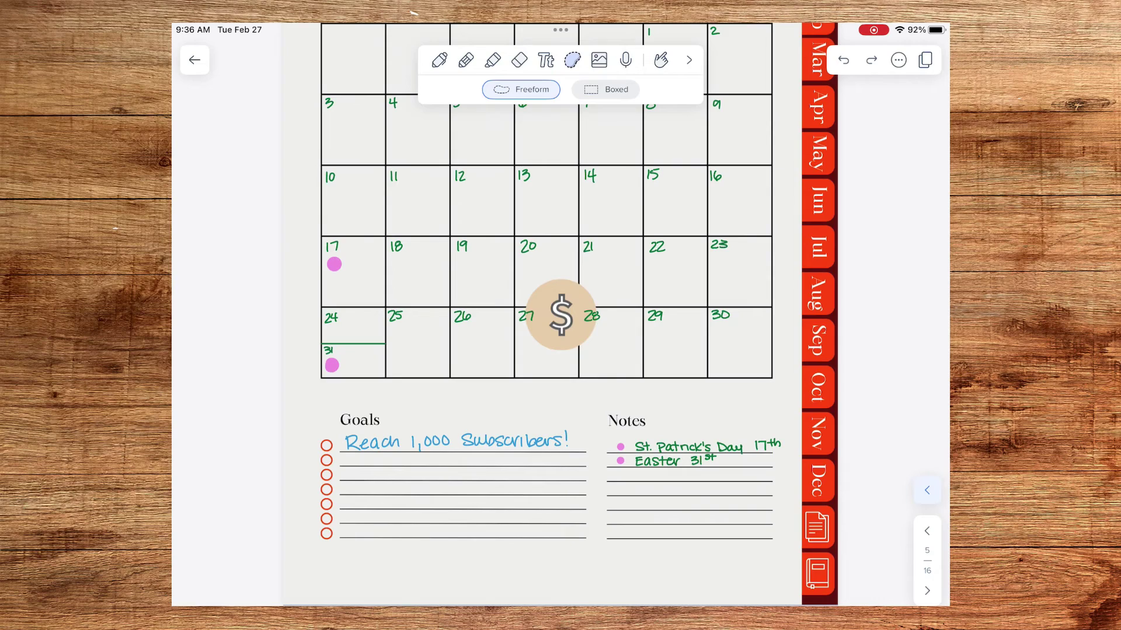
scroll(560, 315, "up", 5)
left_click(541, 316)
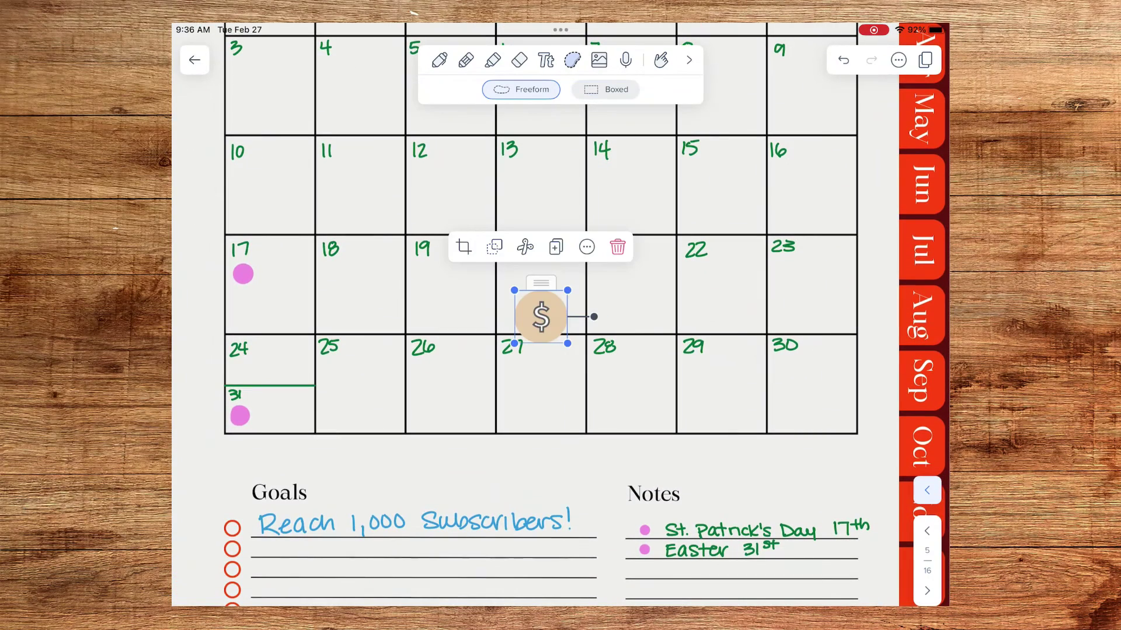
left_click_drag(540, 317, 706, 185)
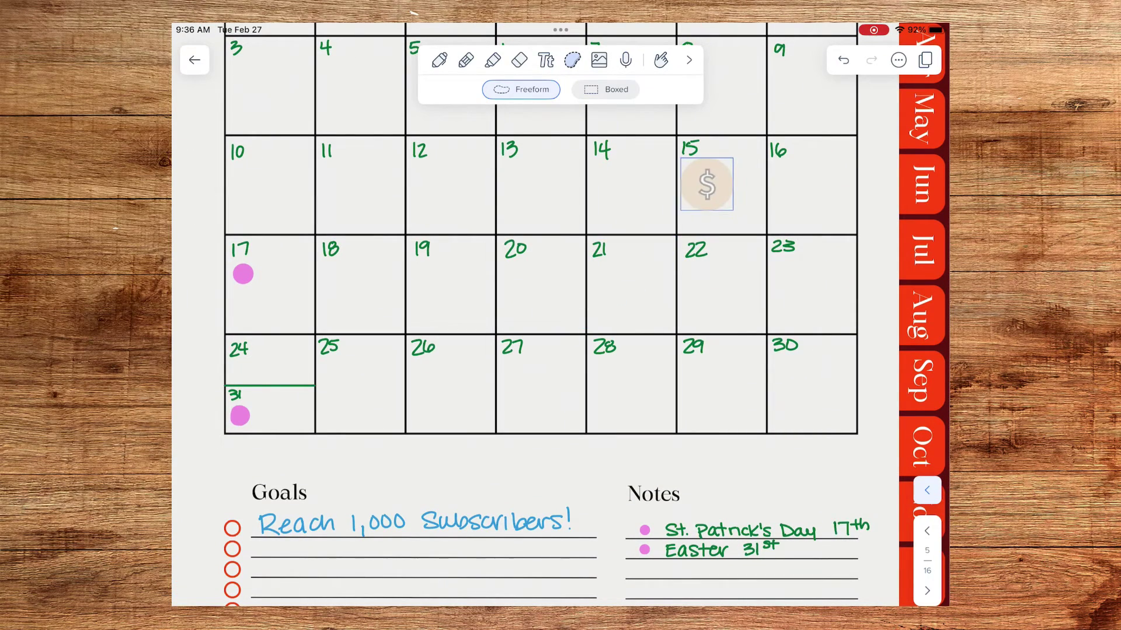
scroll(560, 315, "down", 5)
mouse_move(648, 333)
left_mouse_down()
mouse_move(661, 350)
mouse_move(646, 255)
left_mouse_up()
scroll(562, 342, "down", 1)
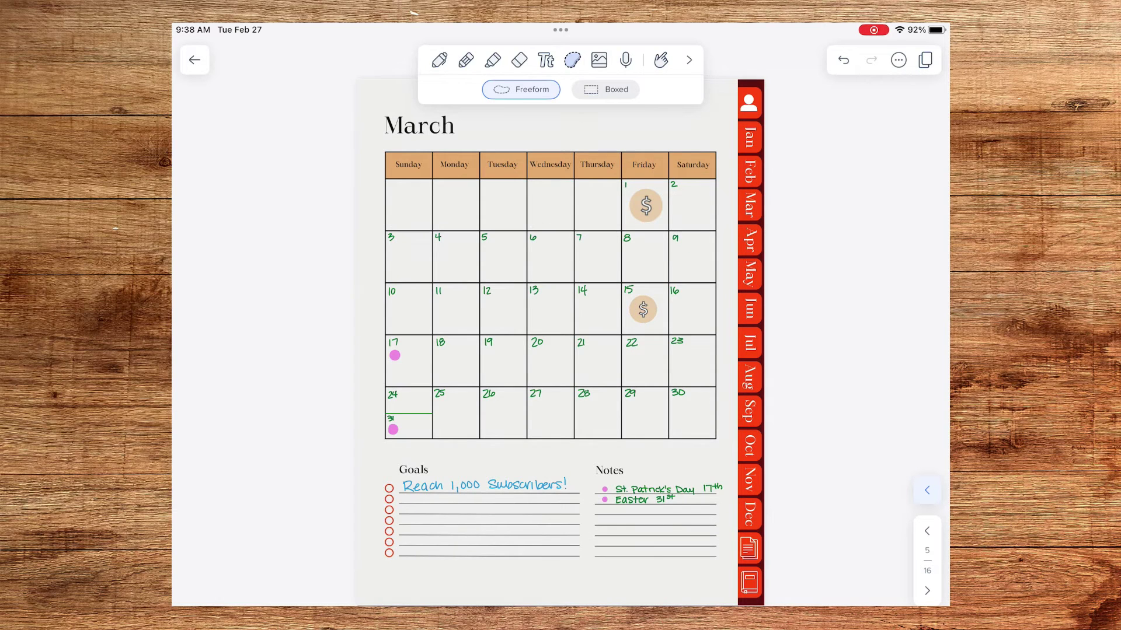
Add a new page after page 16 from the thumbnails, then return to the 2024 cover page.
left_click(925, 60)
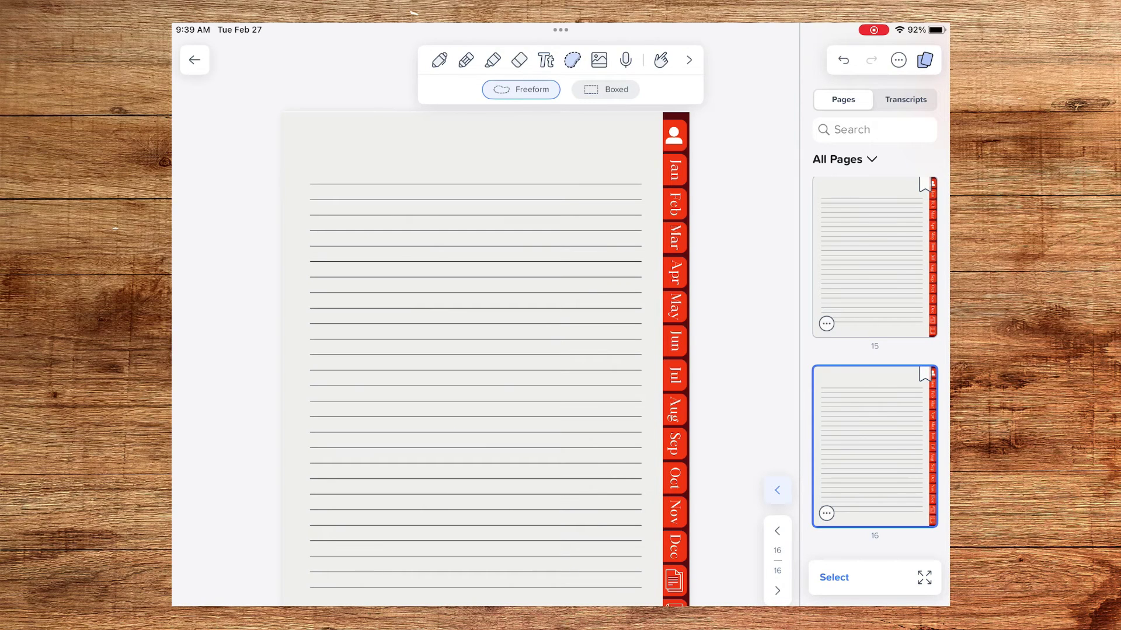
left_click(825, 514)
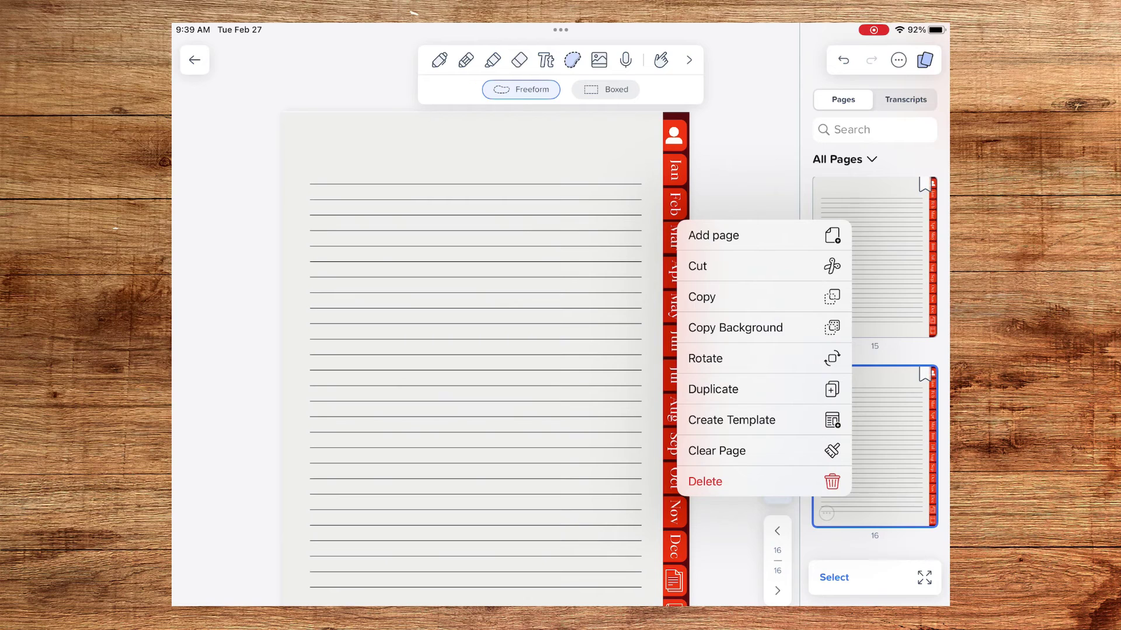
left_click(714, 235)
left_click(875, 264)
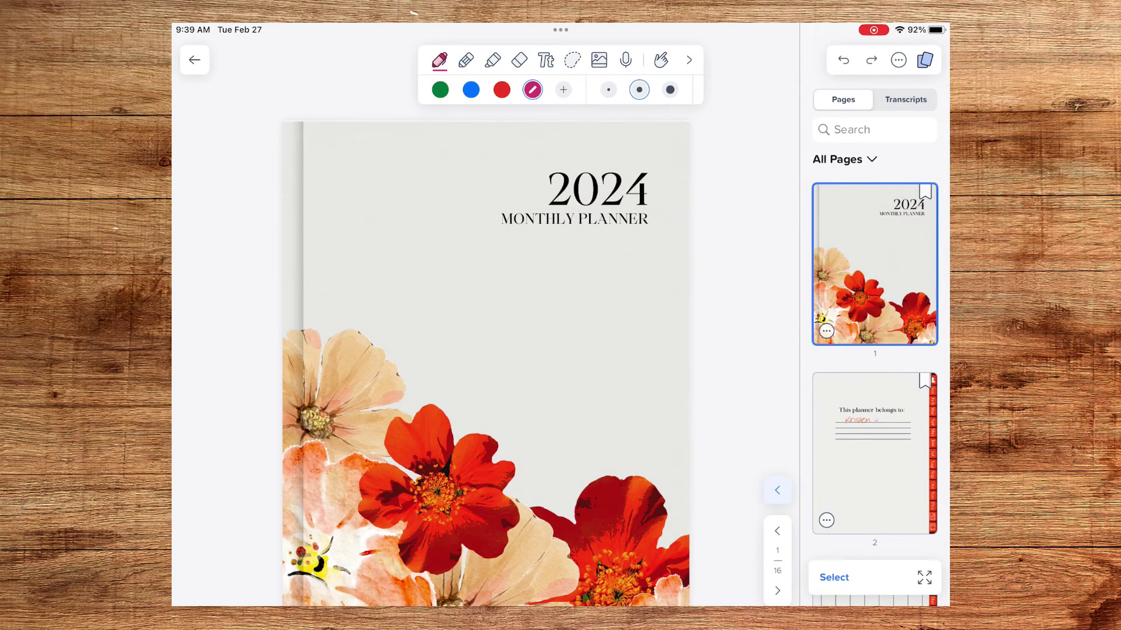
Hide the Pages thumbnail sidebar so the planner cover fills the screen.
left_click(925, 60)
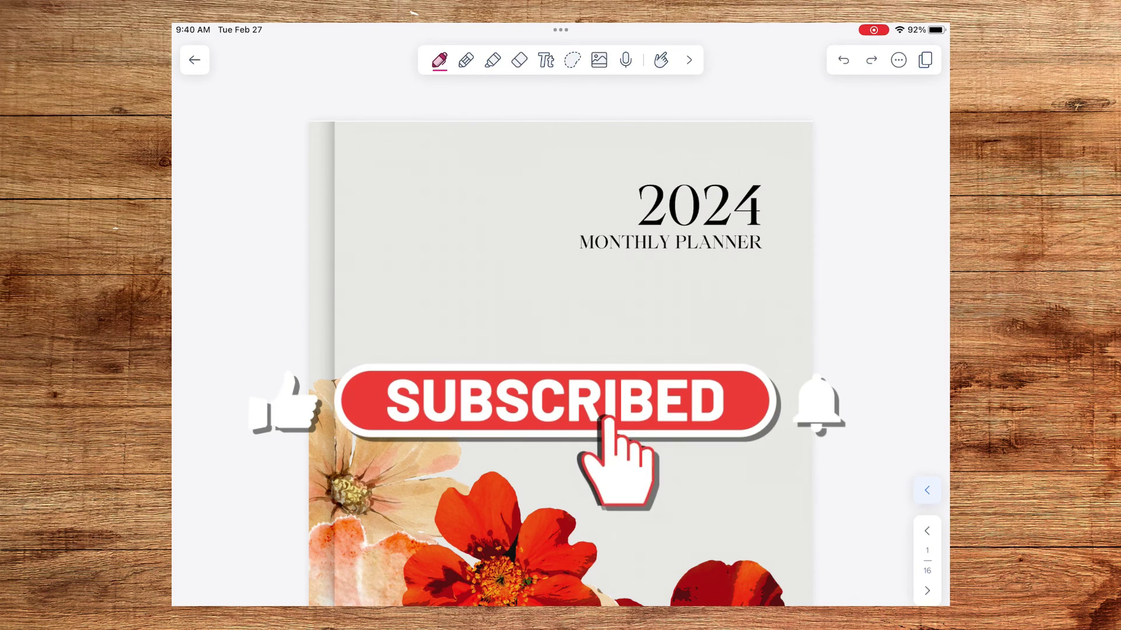
scroll(560, 351, "down", 2)
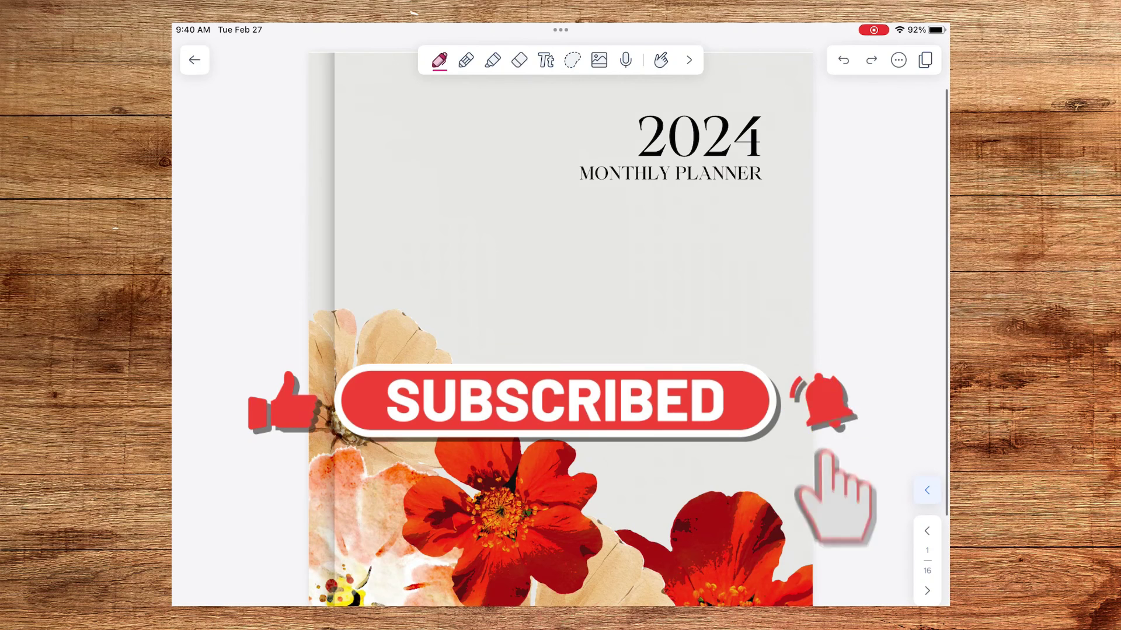